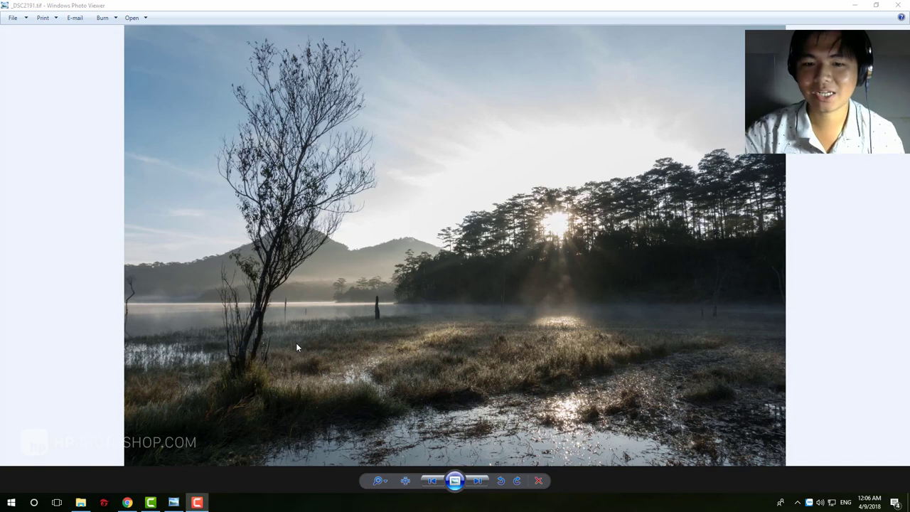
left_click(80, 503)
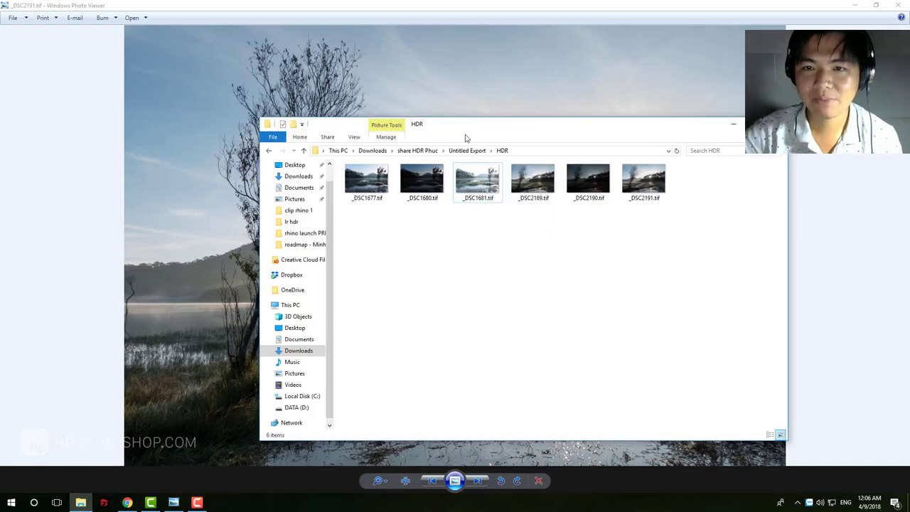
left_click_drag(519, 129, 640, 118)
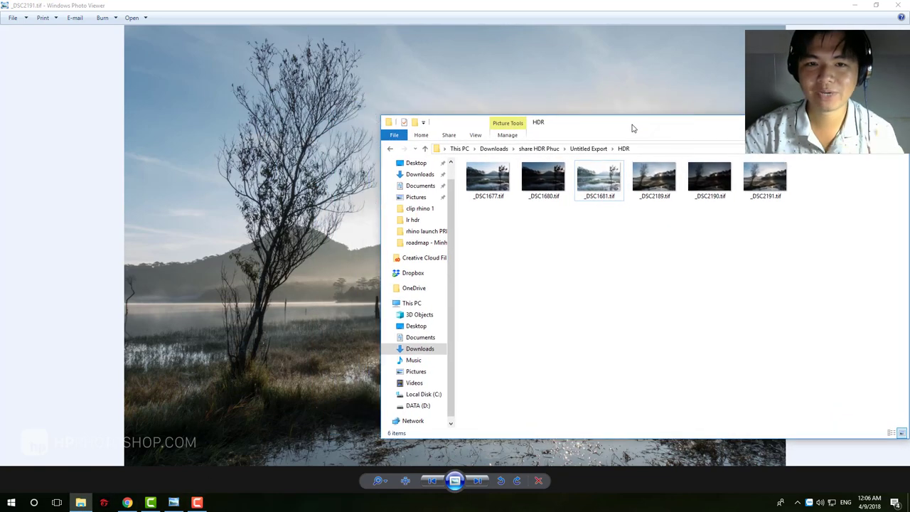
left_click(520, 10)
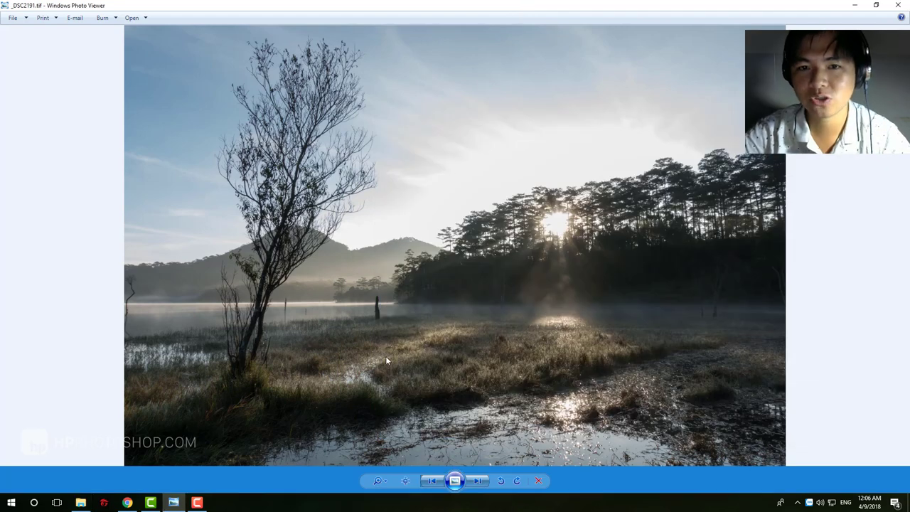
left_click(81, 502)
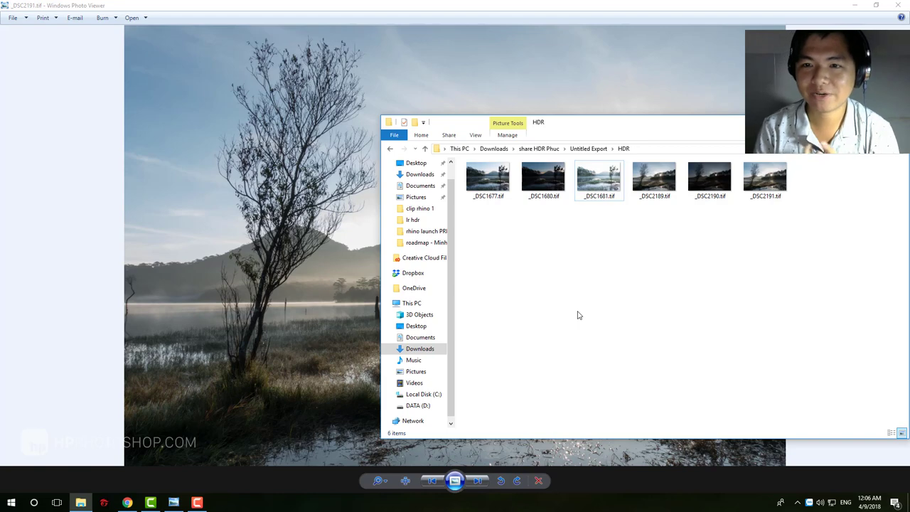
left_click(582, 4)
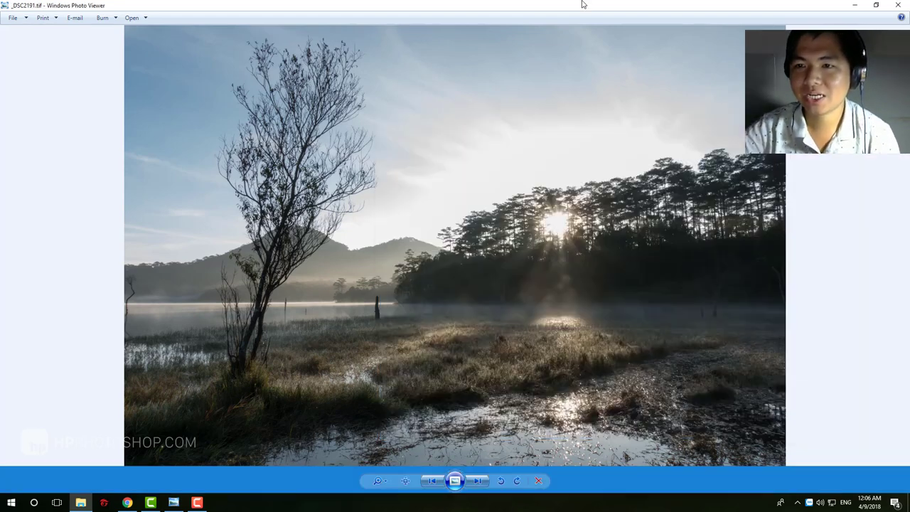
left_click(478, 481)
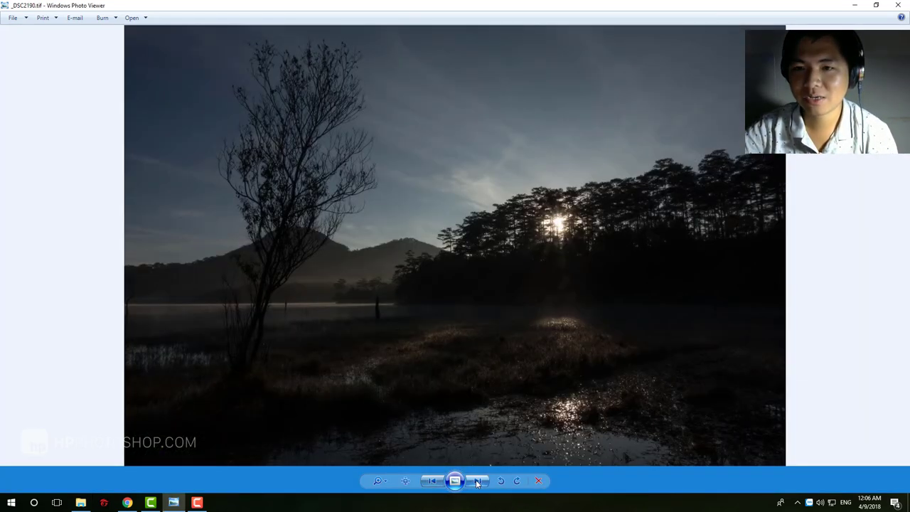
left_click(477, 481)
left_click(434, 481)
left_click(433, 481)
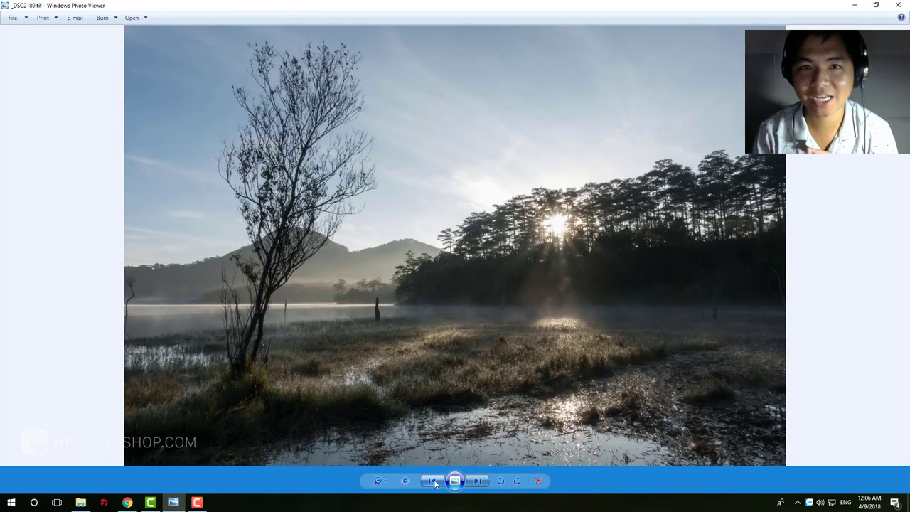
left_click(480, 486)
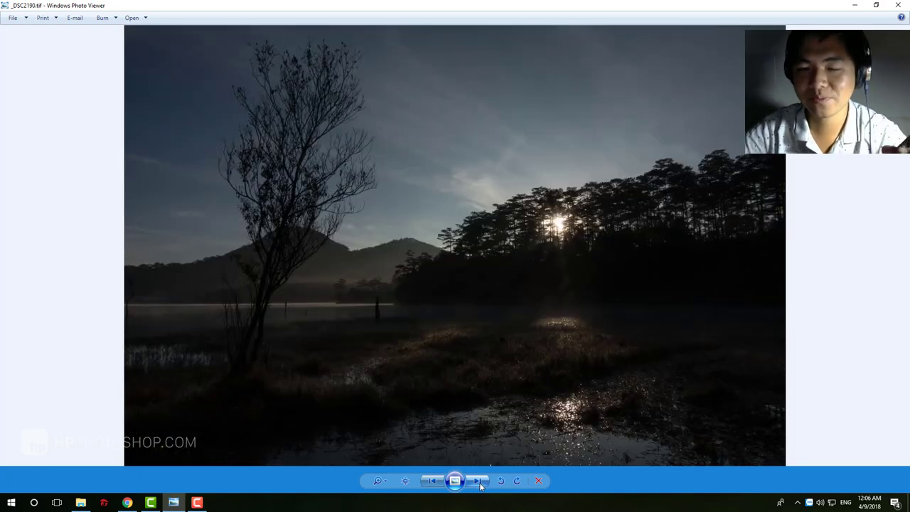
left_click(480, 485)
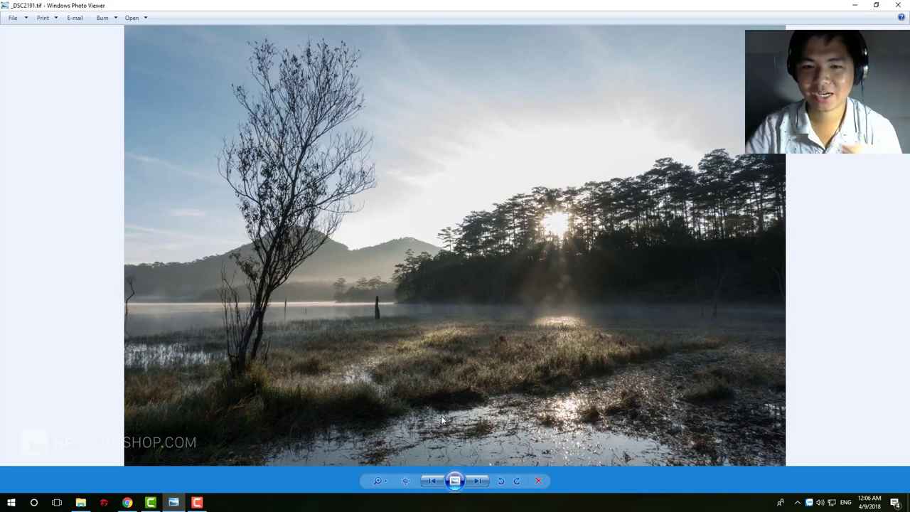
Step: Zoom into the grass and sky, then step back to the darker _DSC2190.tif
scroll(356, 420, "up", 1)
scroll(335, 416, "up", 1)
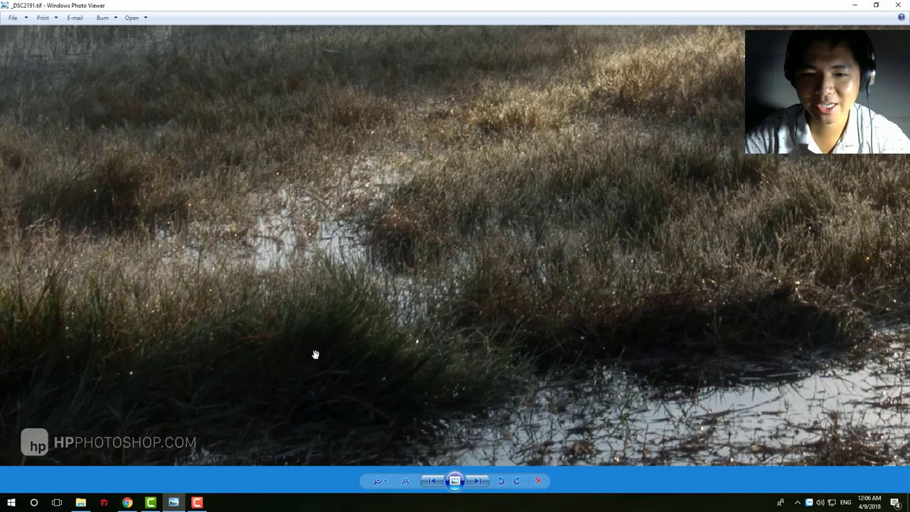
scroll(547, 319, "down", 2)
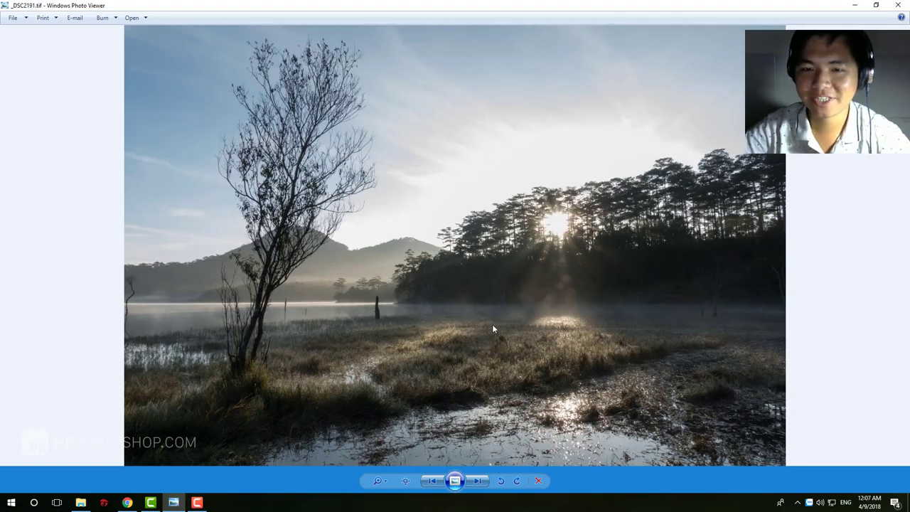
key("Left")
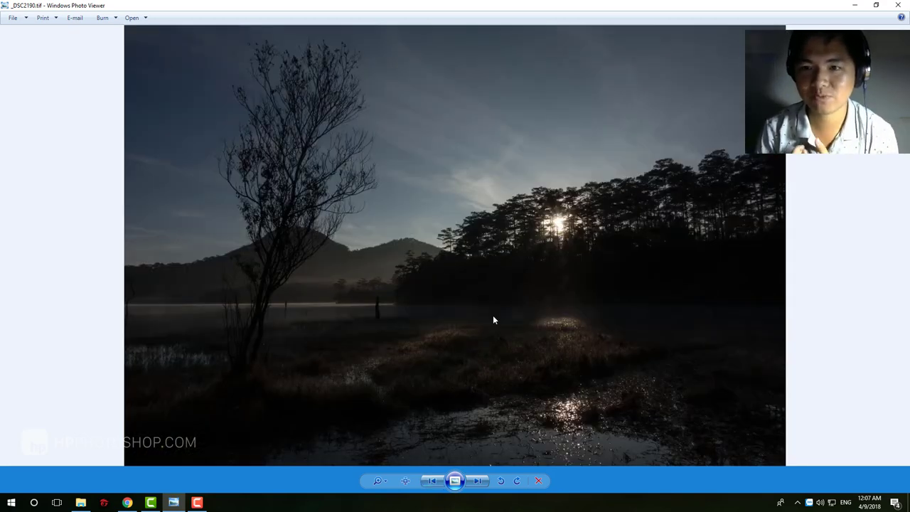
Step: Compare _DSC2190 and _DSC2191.tif up close, finishing on _DSC2190.tif
scroll(538, 173, "up", 1)
scroll(405, 187, "up", 1)
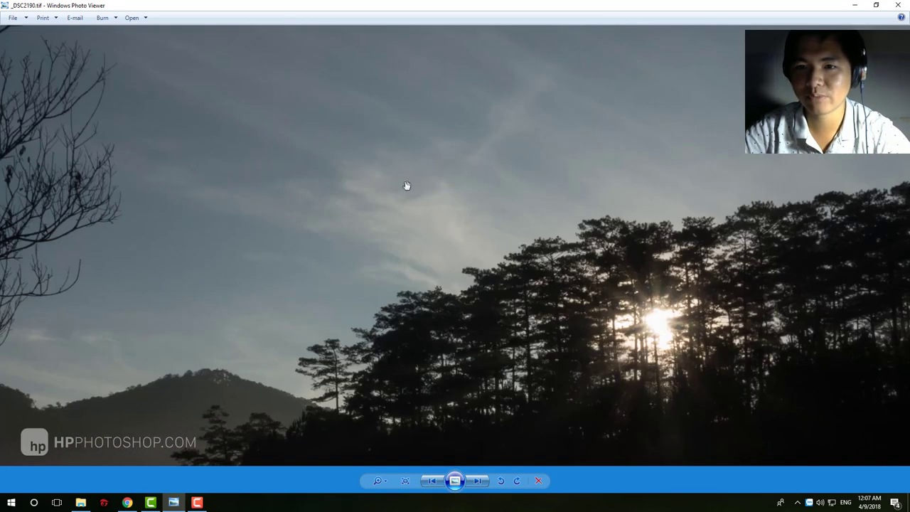
key("Right")
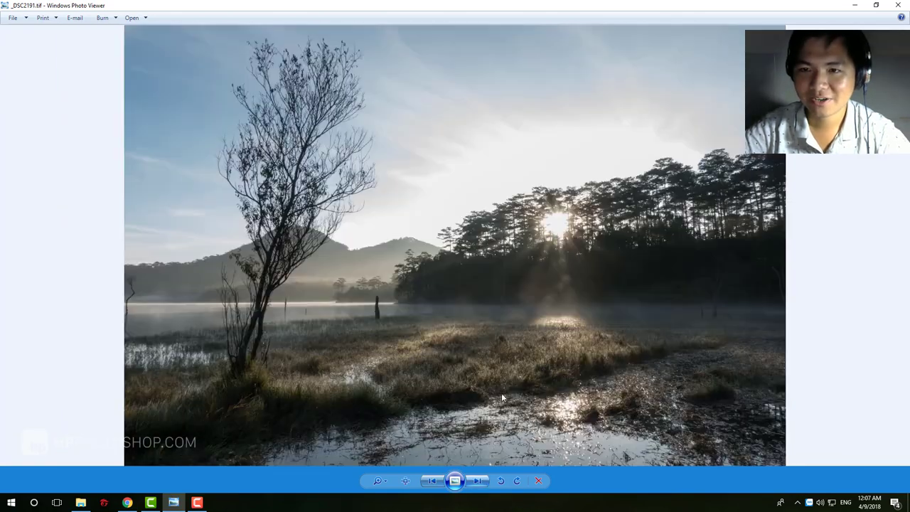
scroll(520, 165, "up", 1)
scroll(437, 179, "down", 1)
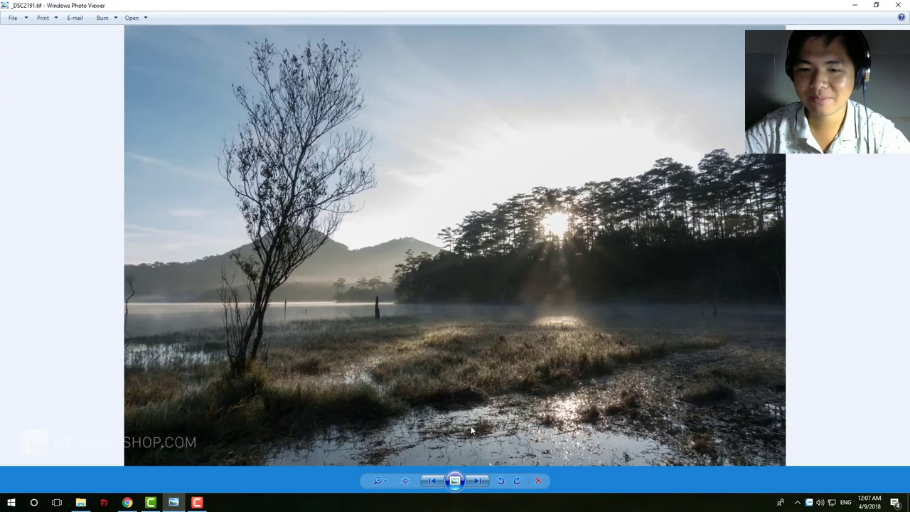
left_click(425, 482)
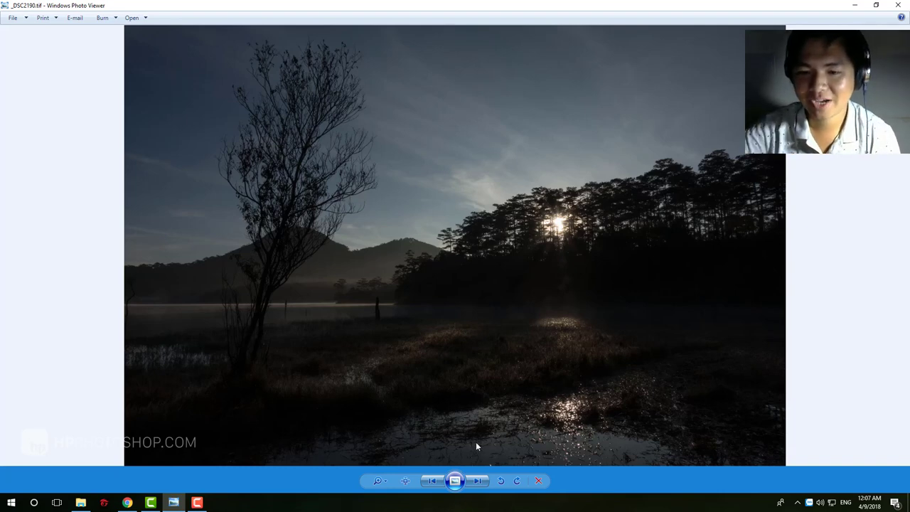
Step: Flip between _DSC2189, _DSC2190 and _DSC2191.tif, ending on _DSC2191.tif
left_click(432, 480)
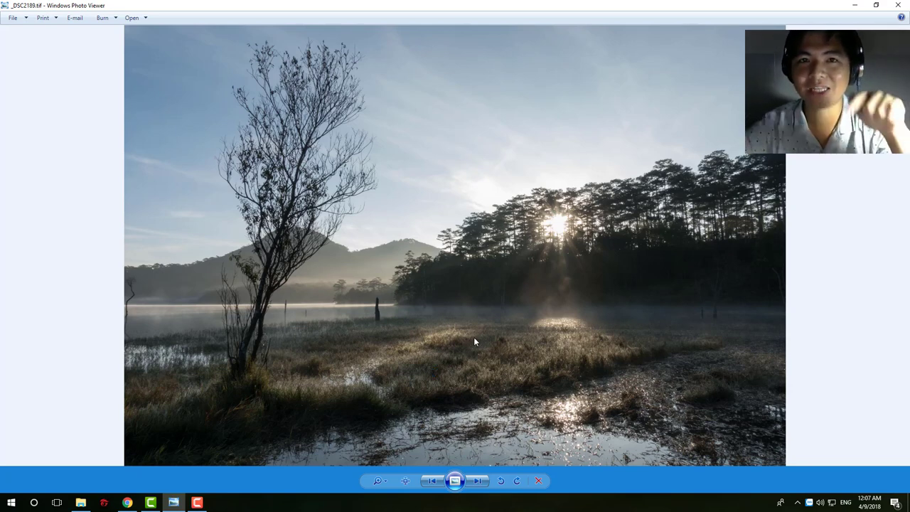
left_click(478, 481)
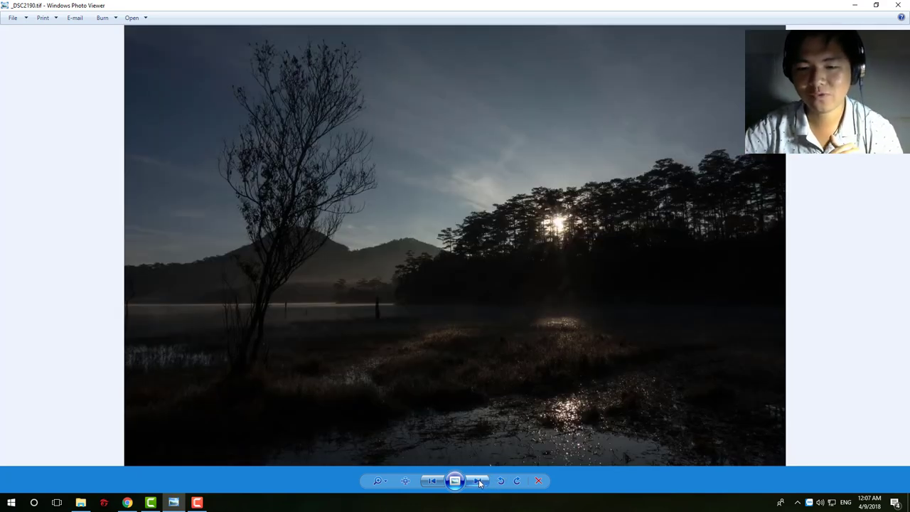
left_click(478, 481)
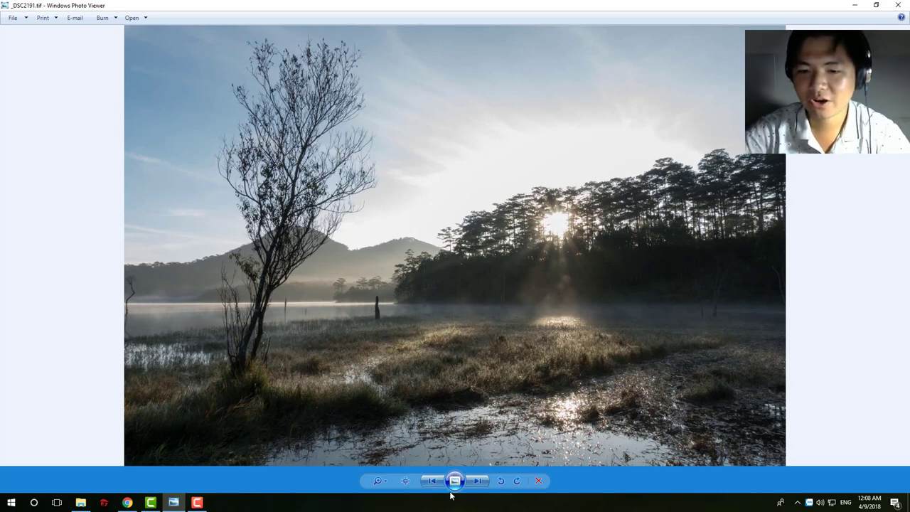
left_click(432, 481)
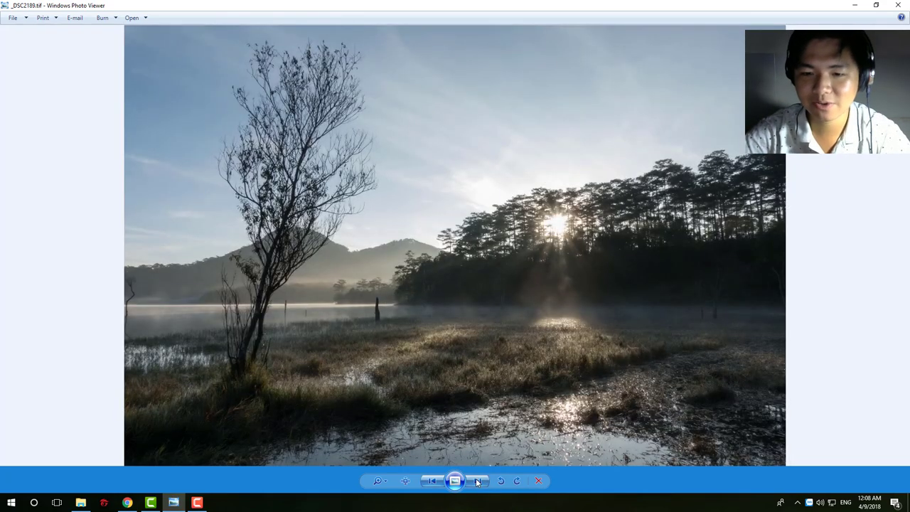
left_click(478, 481)
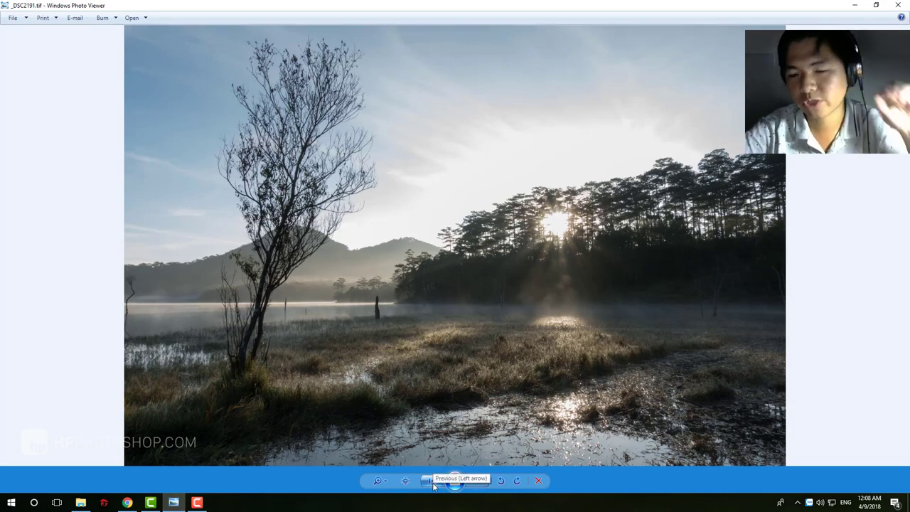
Step: Step through the images to the lake exposure _DSC1677.tif and zoom in on it
left_click(433, 482)
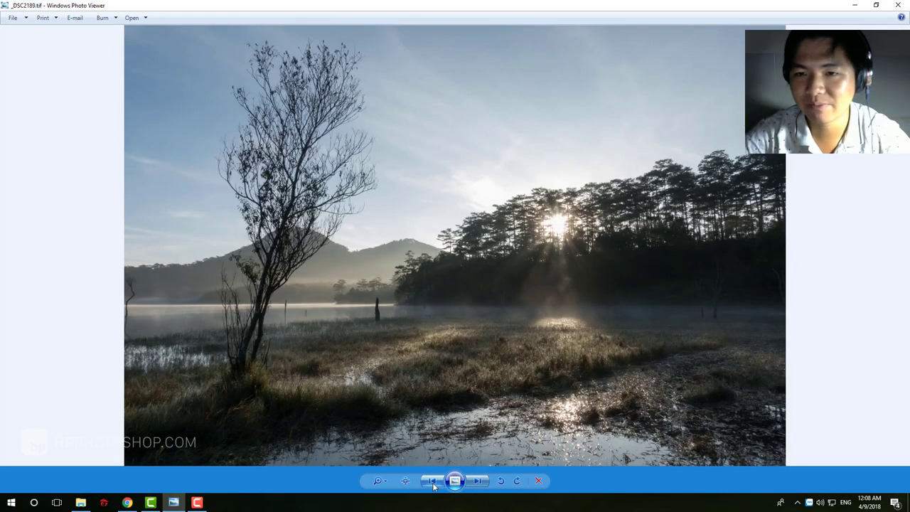
left_click(478, 481)
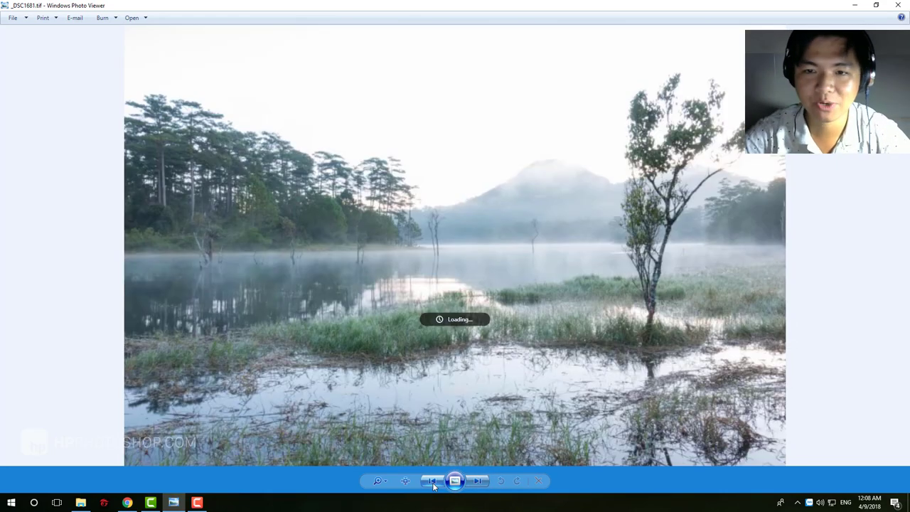
left_click(477, 482)
left_click(433, 481)
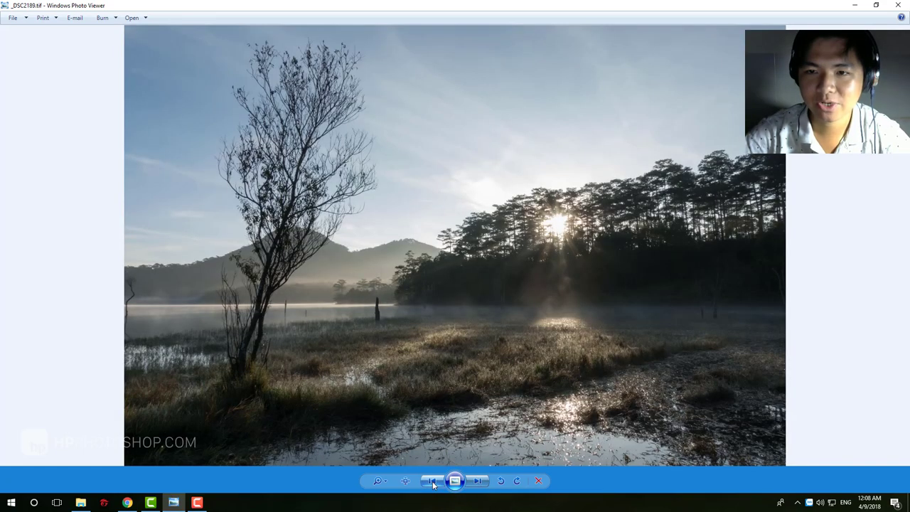
left_click(433, 482)
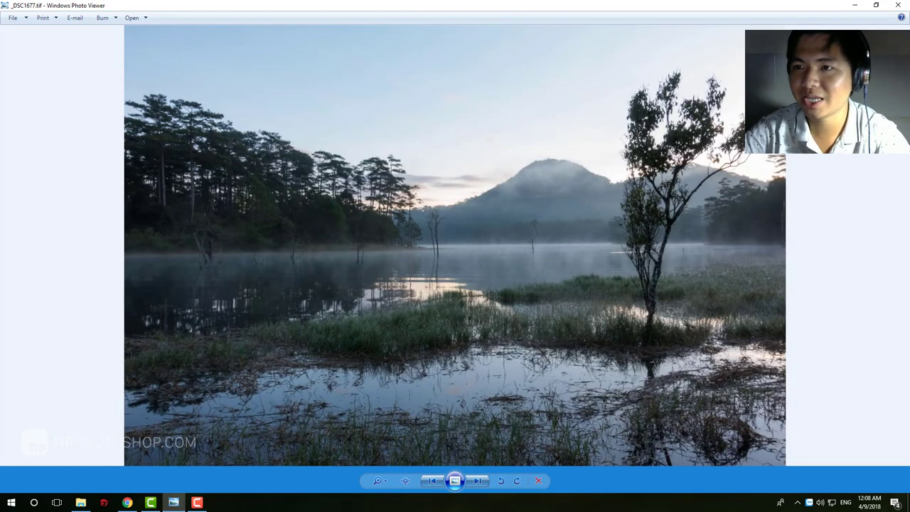
scroll(716, 172, "up", 3)
scroll(562, 245, "down", 2)
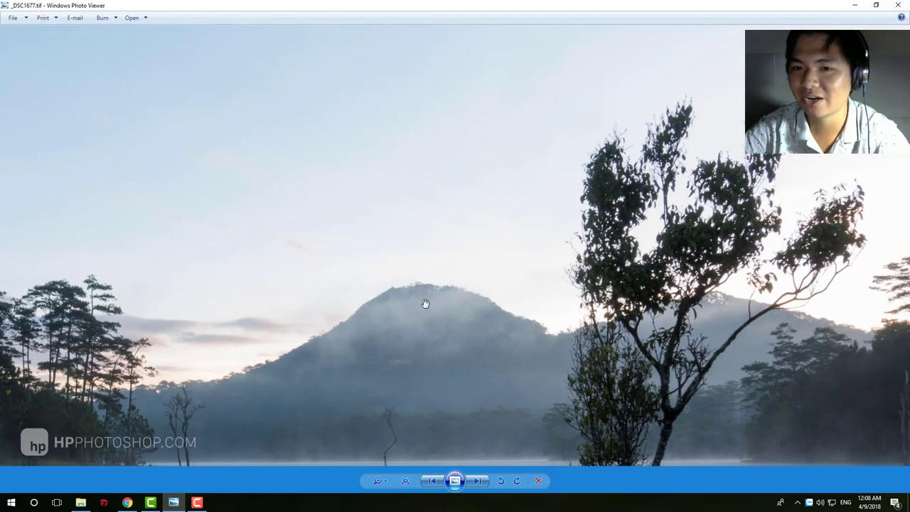
scroll(422, 300, "down", 1)
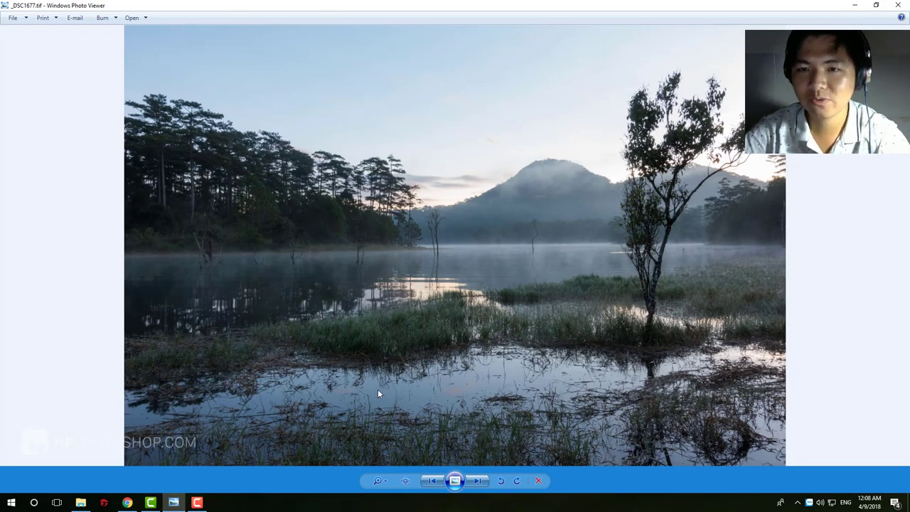
Step: Move to the darker lake exposure _DSC1680.tif and zoom in and back out
left_click(476, 481)
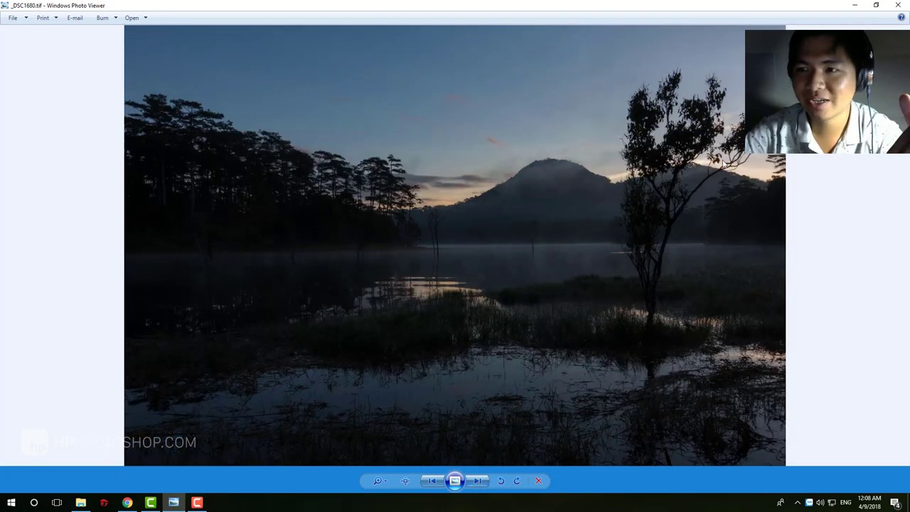
scroll(767, 155, "up", 2)
scroll(767, 155, "down", 1)
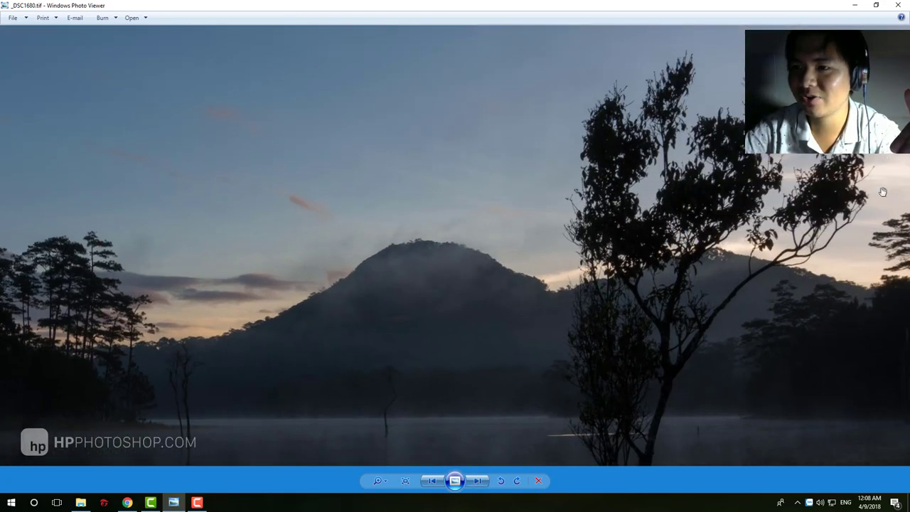
scroll(465, 292, "down", 1)
Step: Show _DSC1681.tif and zoom into its shoreline trees and grass, then back to fit
left_click(477, 480)
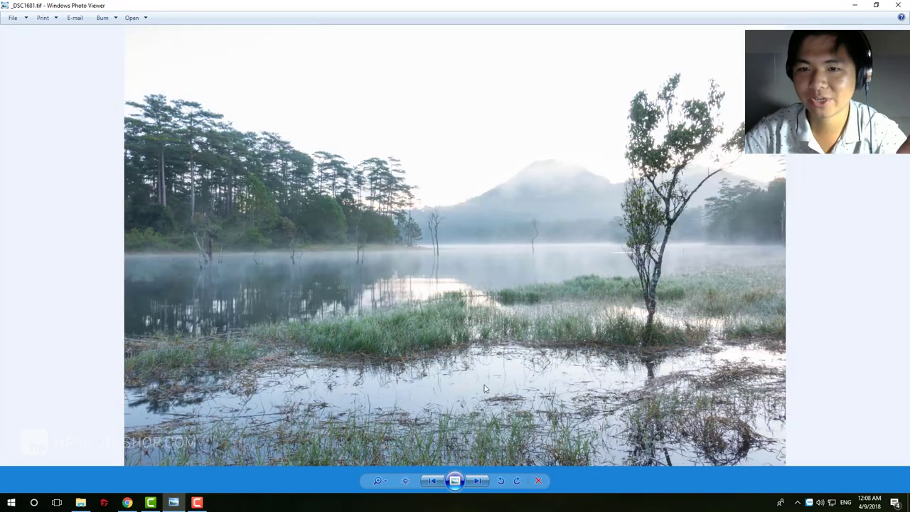
scroll(301, 280, "up", 2)
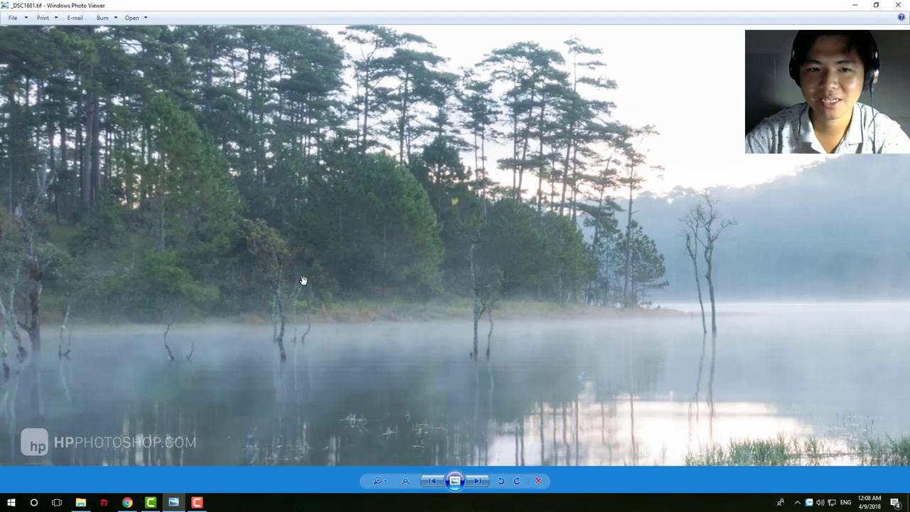
scroll(391, 251, "up", 1)
scroll(391, 251, "down", 1)
scroll(349, 214, "down", 1)
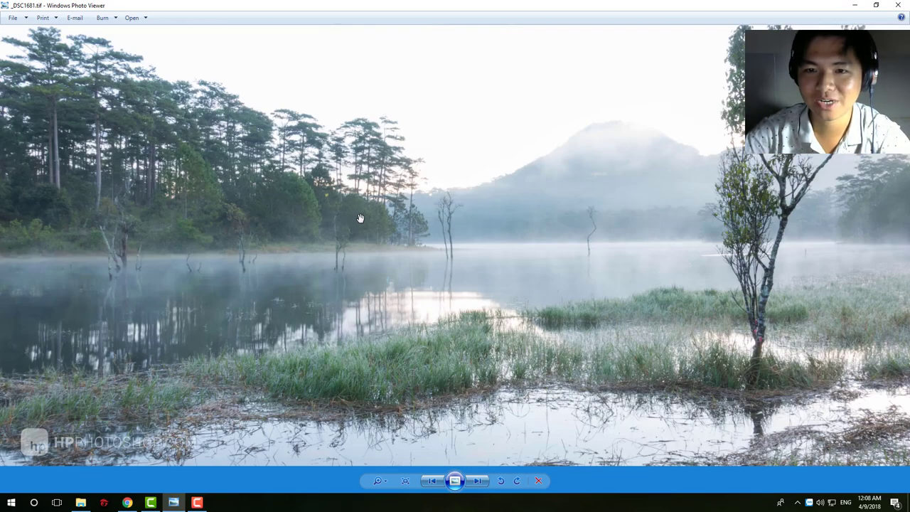
scroll(348, 402, "up", 1)
scroll(356, 398, "up", 1)
scroll(359, 395, "down", 1)
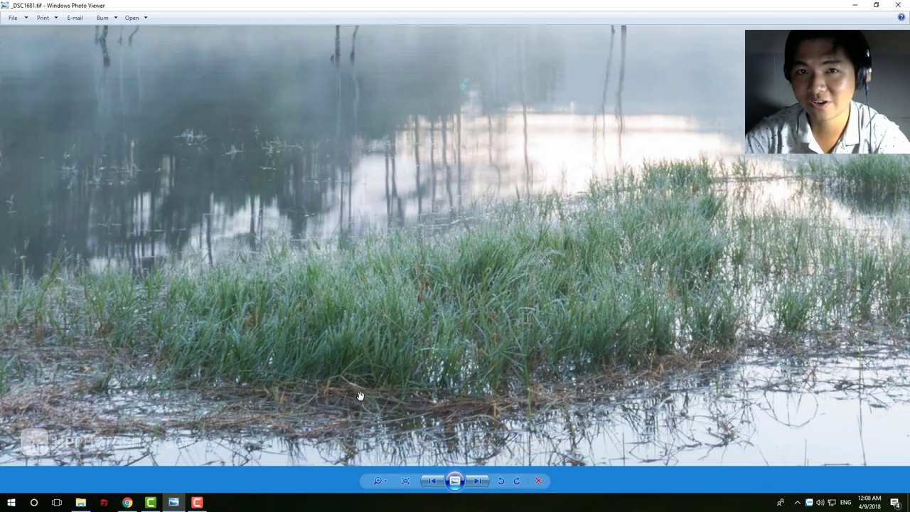
scroll(359, 395, "down", 1)
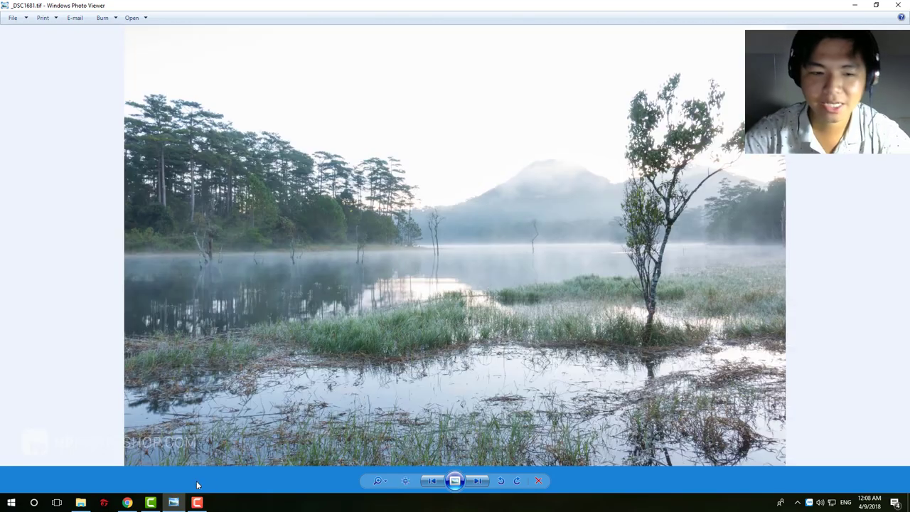
Step: Search Windows for 'photoshop' and launch Adobe Photoshop CC 2018
left_click(44, 503)
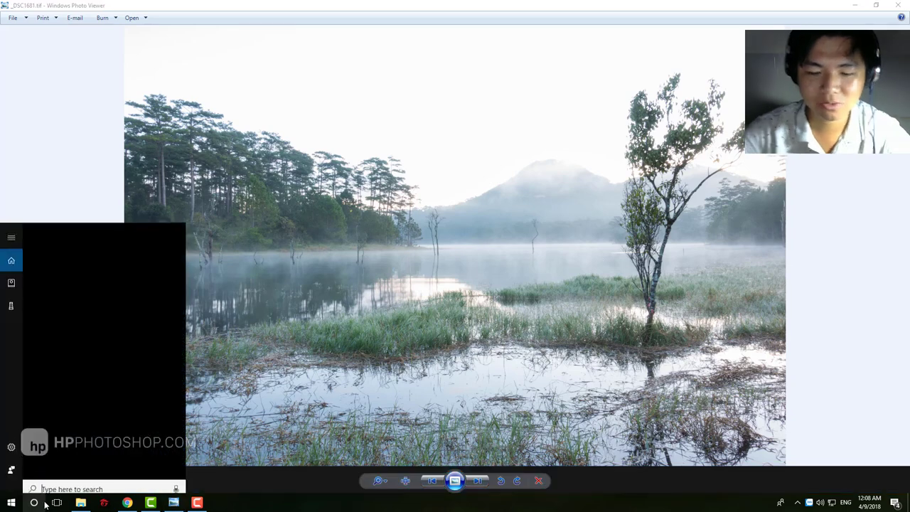
type("ho")
key("BackSpace")
key("BackSpace")
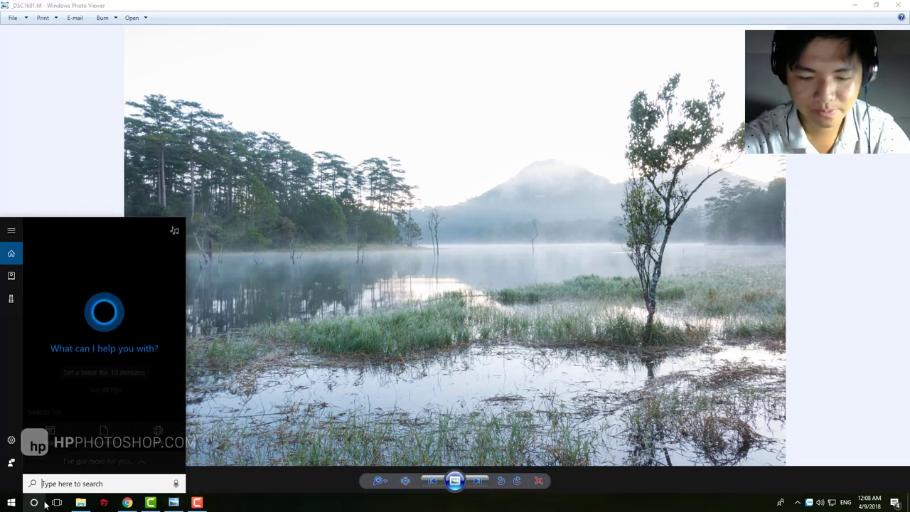
type("photoshop")
key("Return")
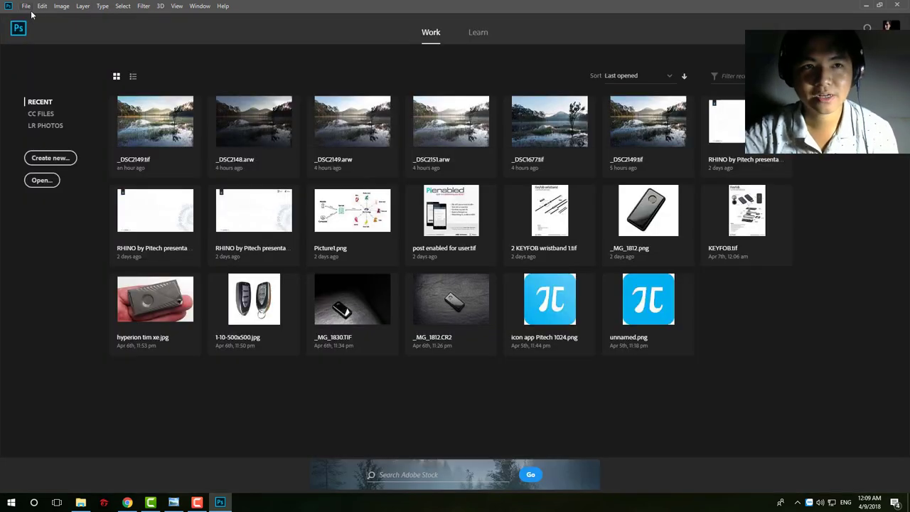
Step: Start Merge to HDR Pro and browse to the Untitled Export > HDR folder
left_click(26, 7)
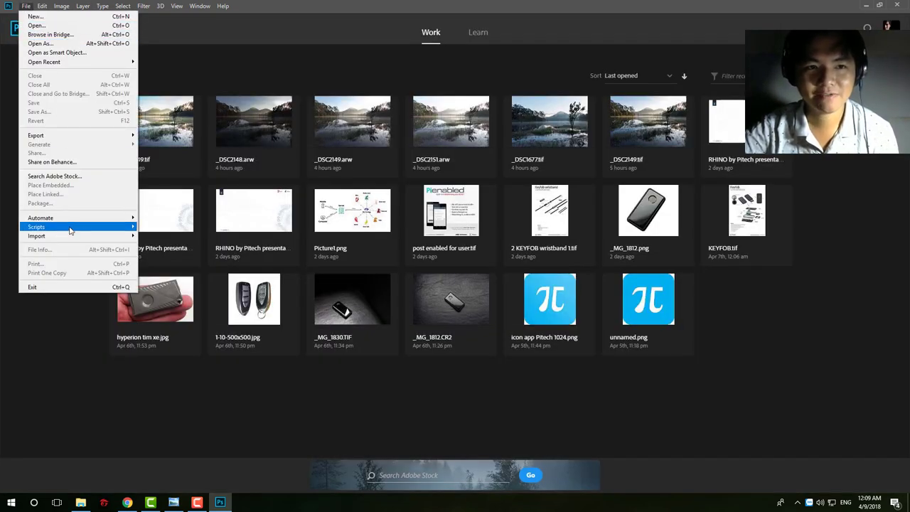
mouse_move(40, 217)
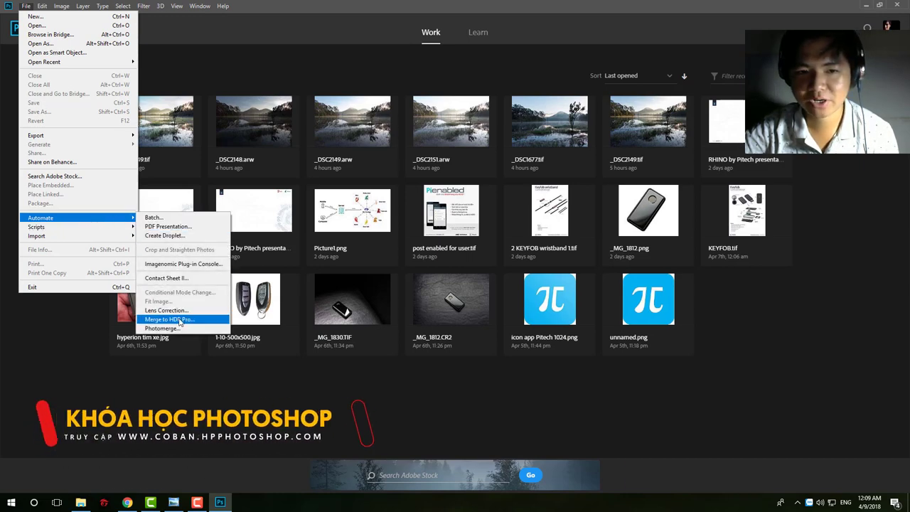
left_click(178, 318)
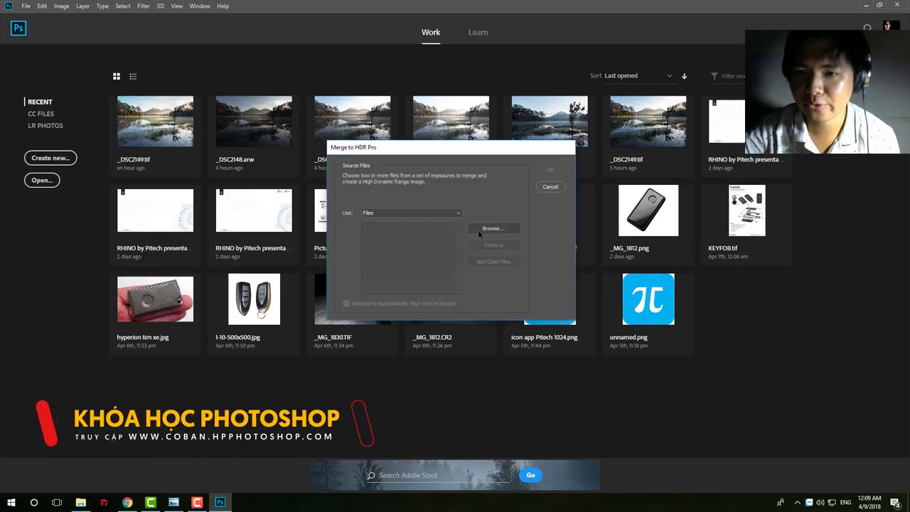
left_click(498, 228)
double_click(490, 229)
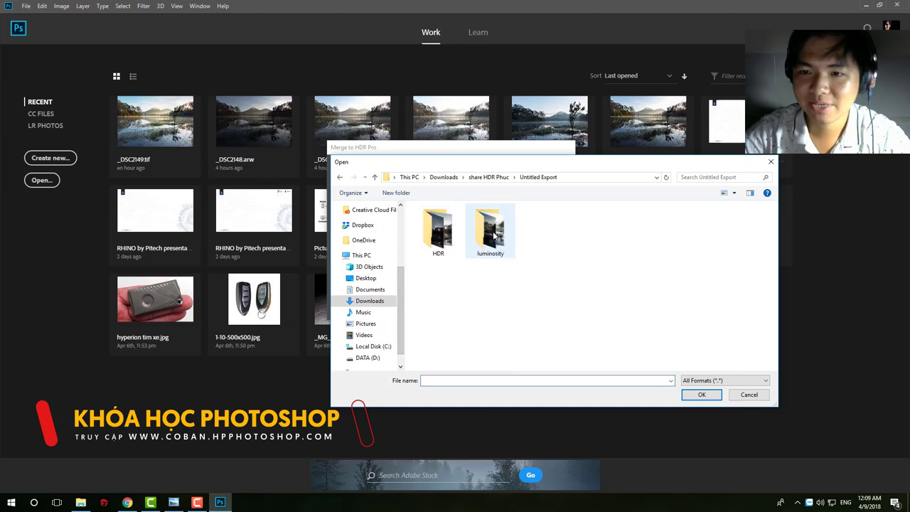
double_click(437, 226)
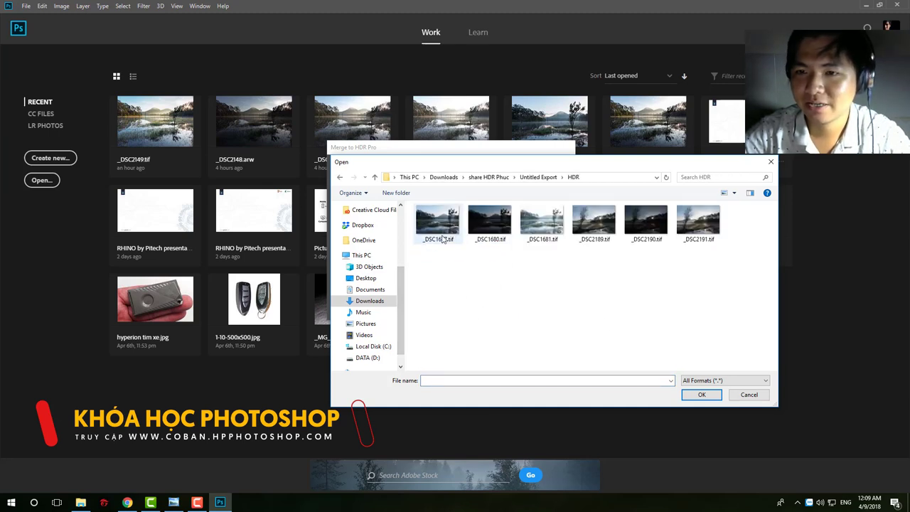
Step: Add _DSC2189–_DSC2191.tif as sources, then open _DSC2189.tif in Photo Viewer
left_click(437, 224)
left_click(593, 226)
left_click(698, 224, "shift")
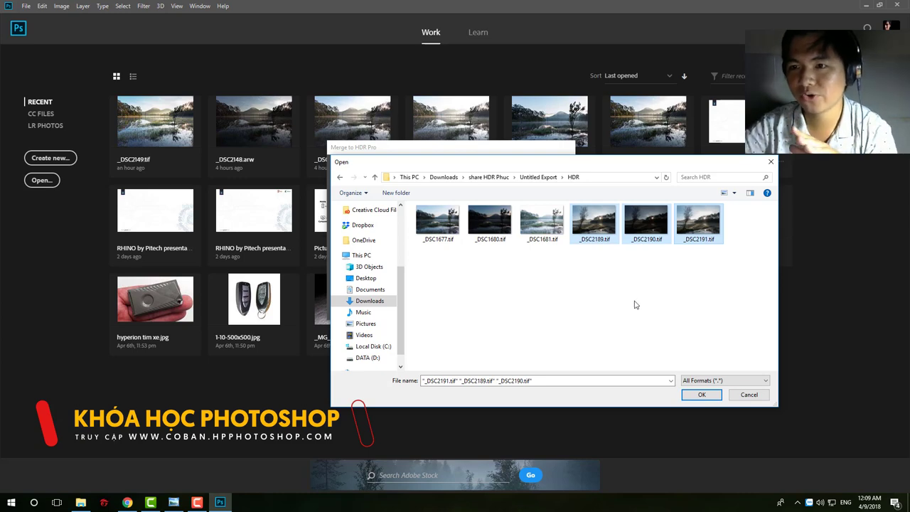
left_click(702, 395)
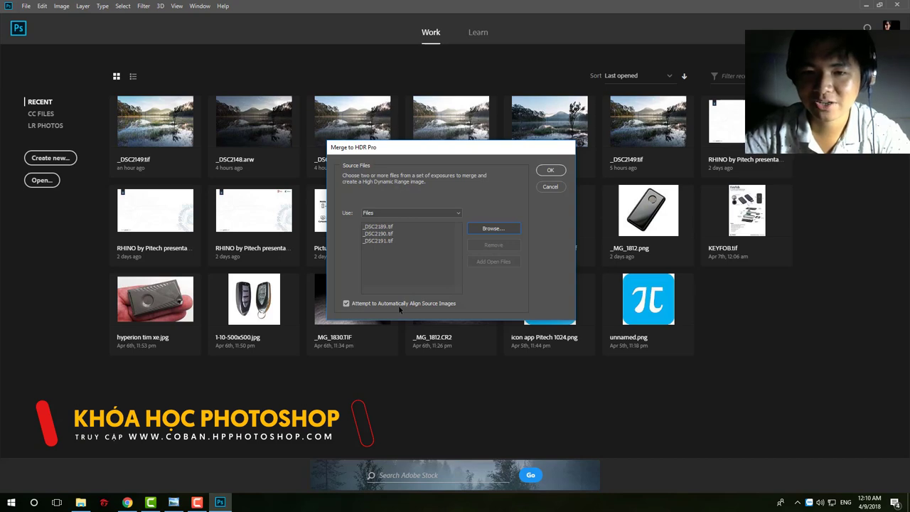
left_click(81, 502)
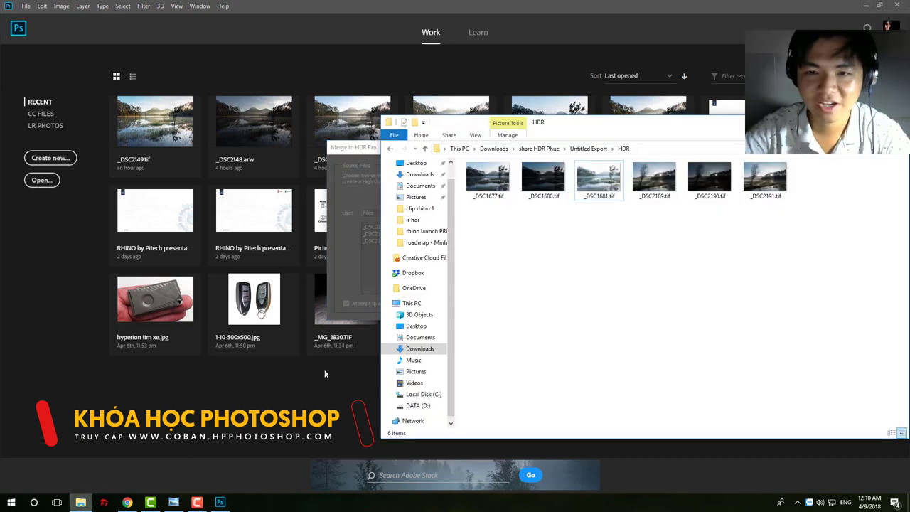
double_click(654, 181)
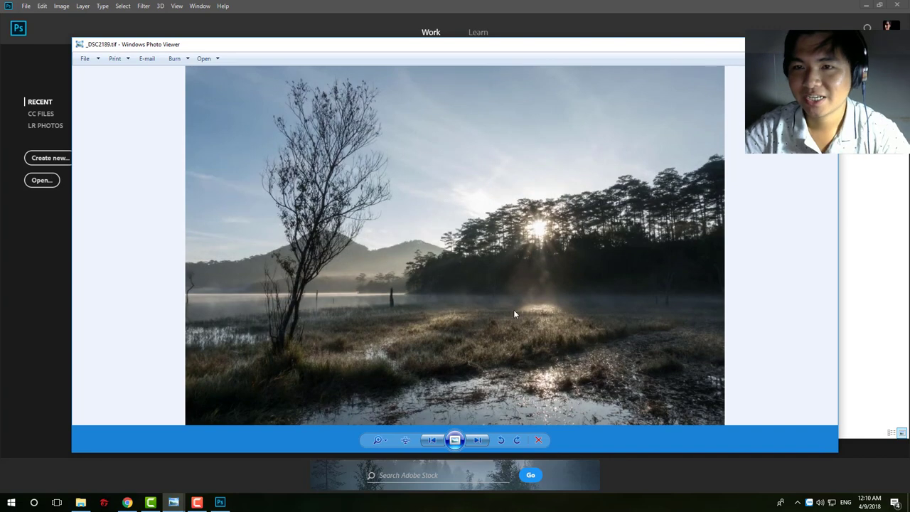
Step: Reopen _DSC2189.tif and flip between _DSC2189, _DSC2190 and _DSC2191.tif to compare
key("alt+Tab")
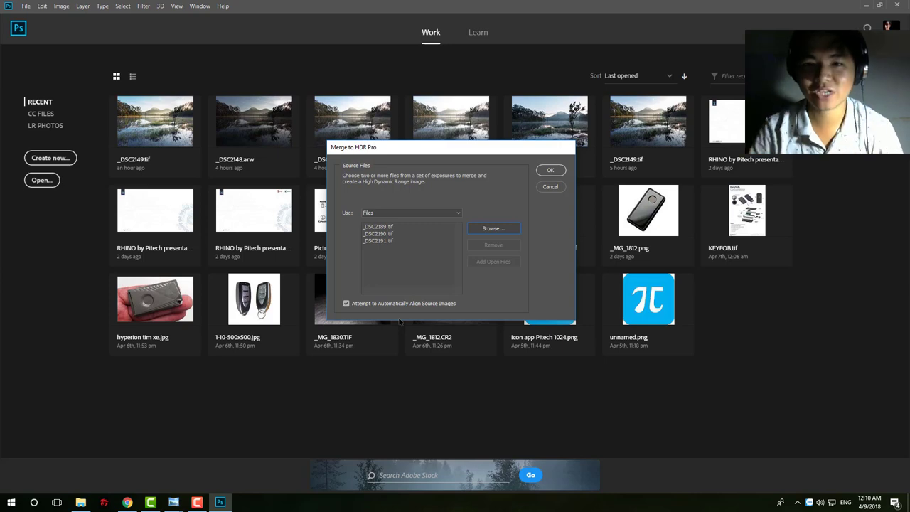
left_click(80, 502)
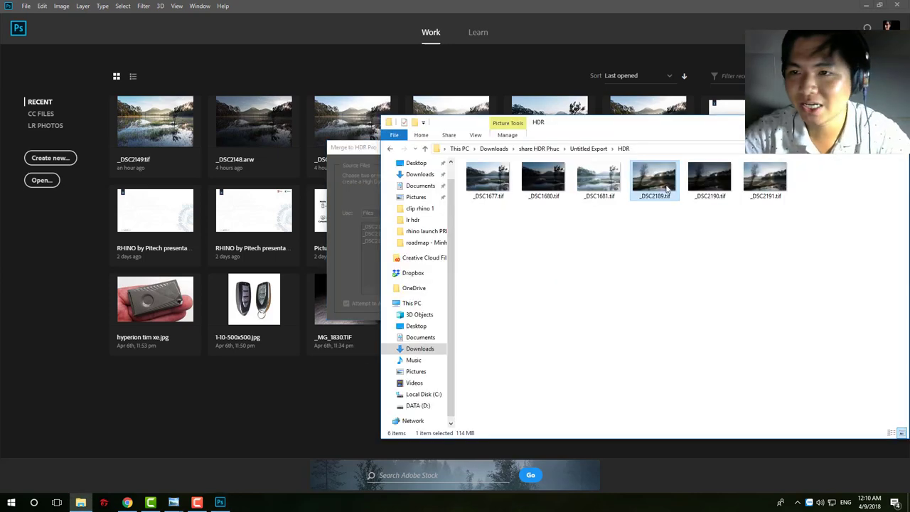
double_click(666, 187)
left_click(478, 440)
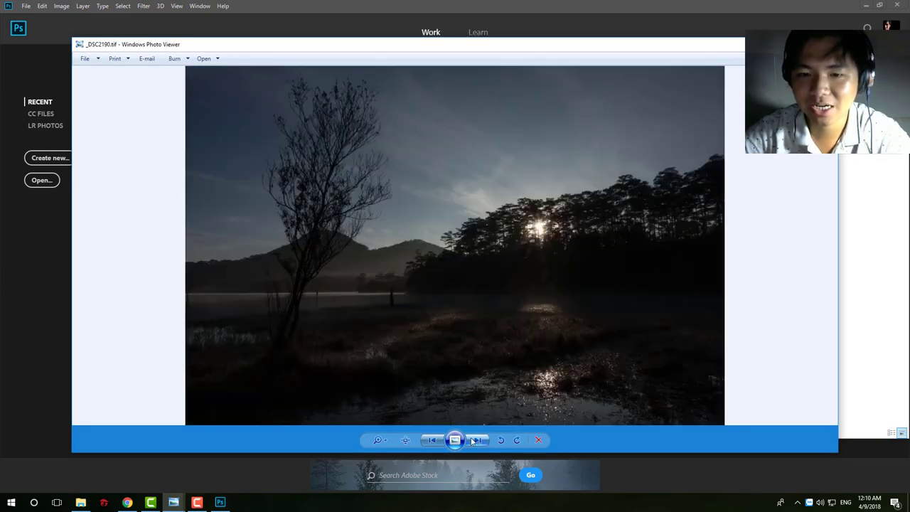
left_click(437, 441)
left_click(475, 441)
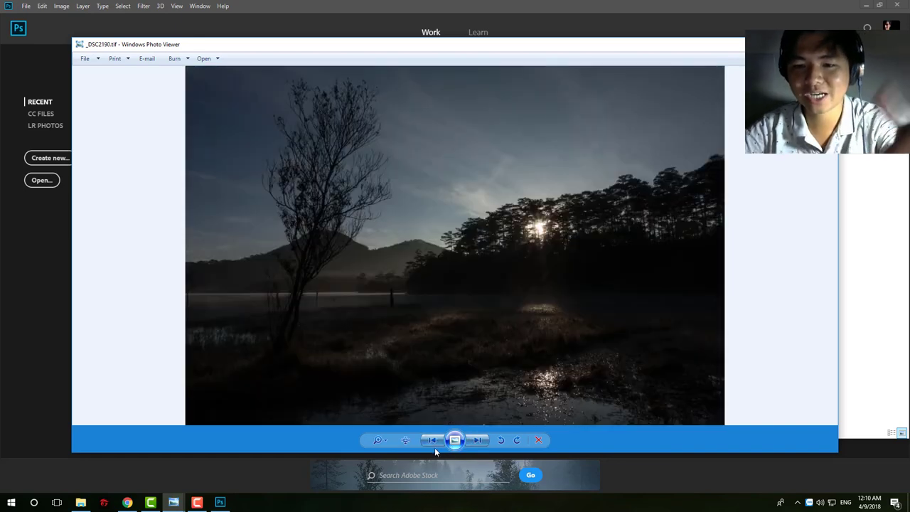
left_click(432, 441)
left_click(477, 440)
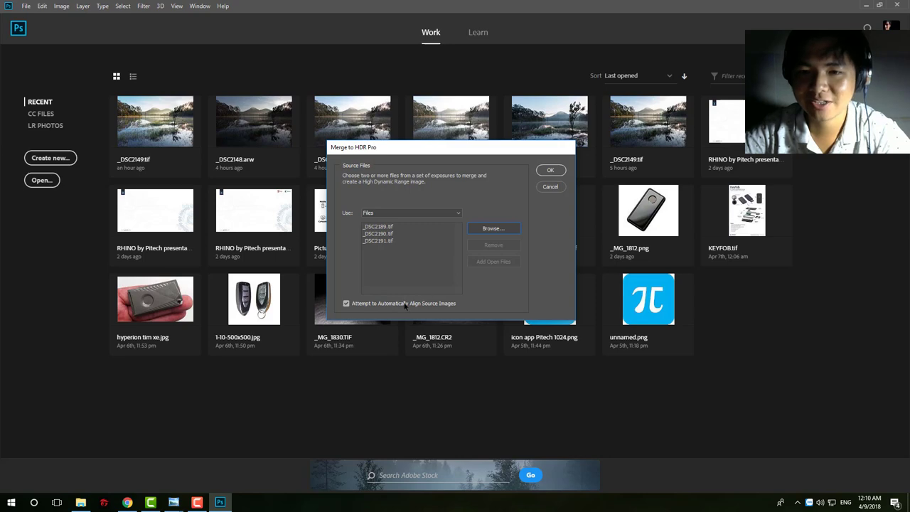
Step: Run the merge of the three exposures and set Gamma to 1.15
left_click(551, 171)
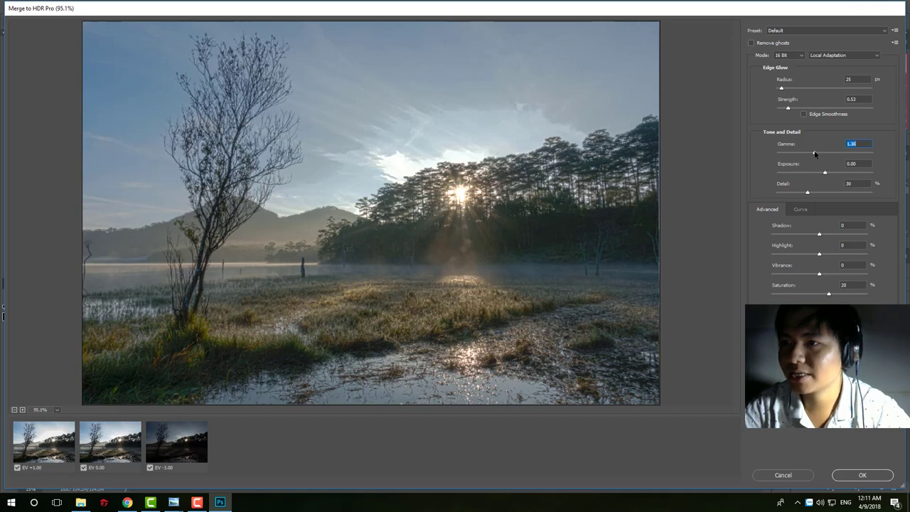
left_click_drag(814, 151, 820, 153)
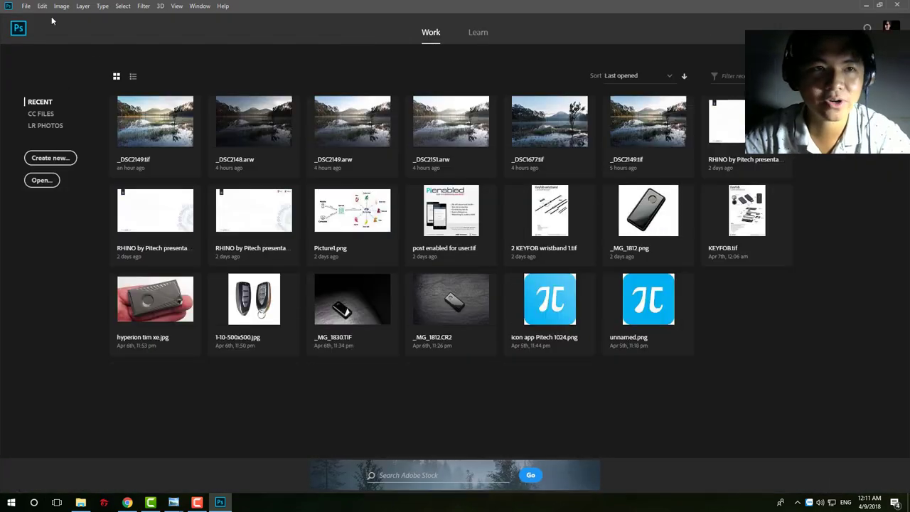
Step: Start a new Merge to HDR Pro and browse up to the folder holding the raw files
left_click(26, 6)
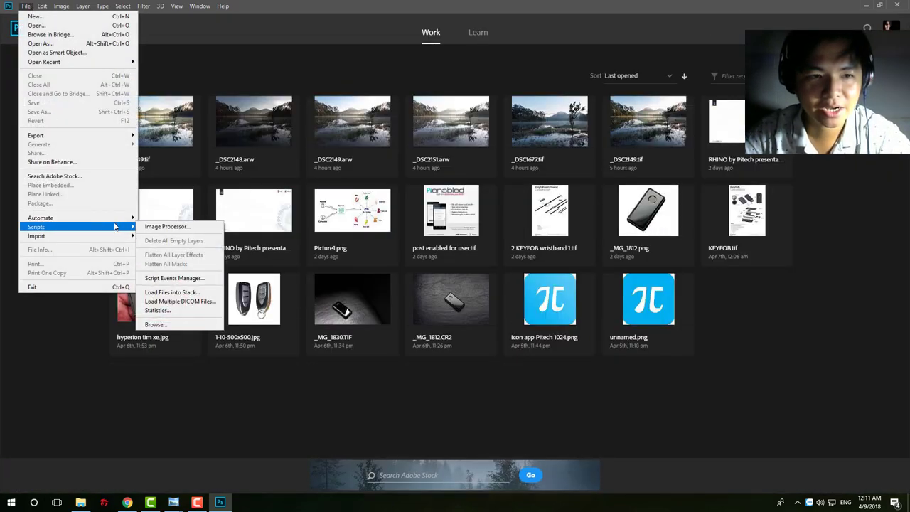
mouse_move(41, 217)
left_click(167, 319)
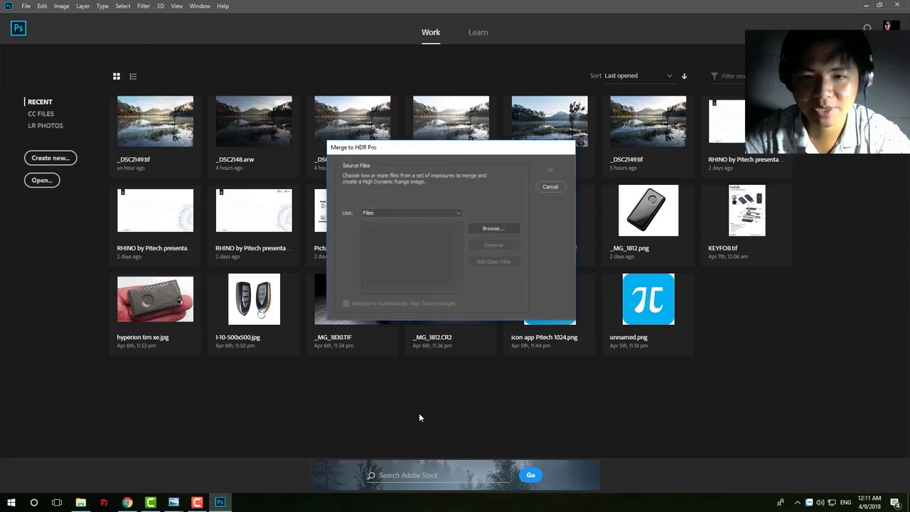
left_click(492, 229)
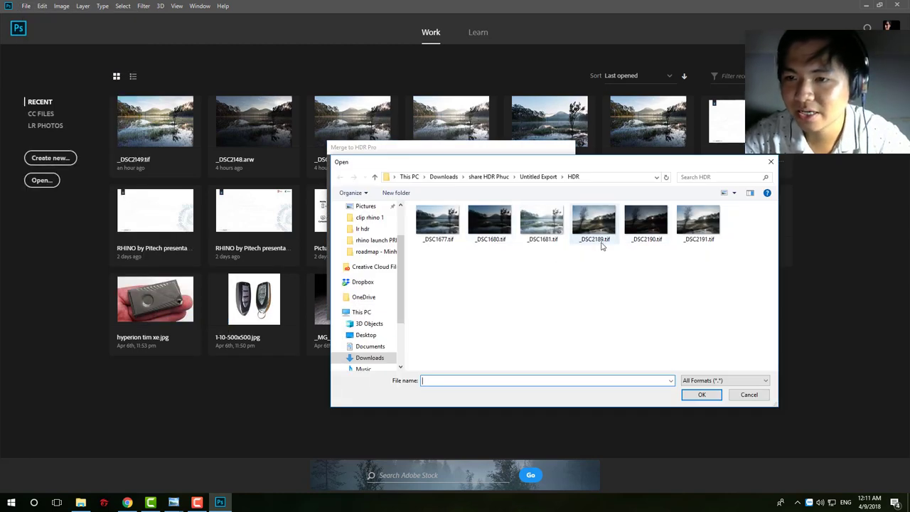
left_click(595, 222)
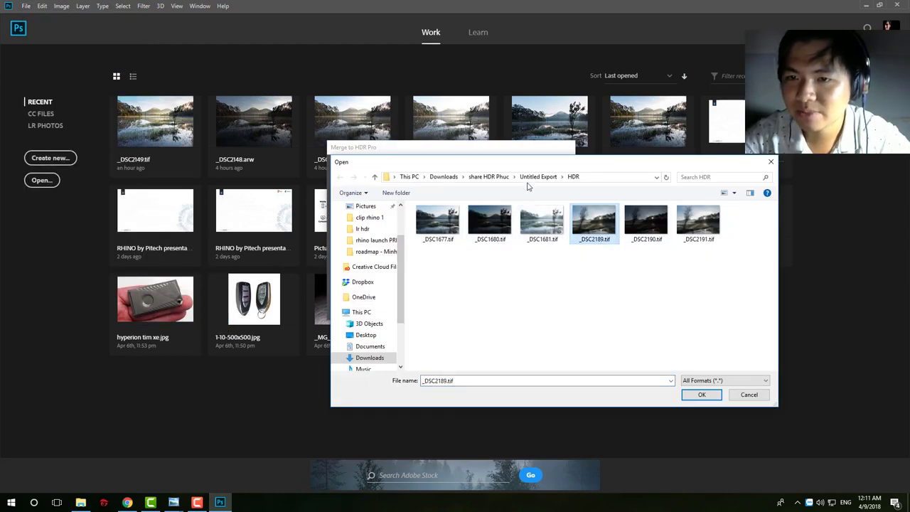
key("BackSpace")
left_click(488, 177)
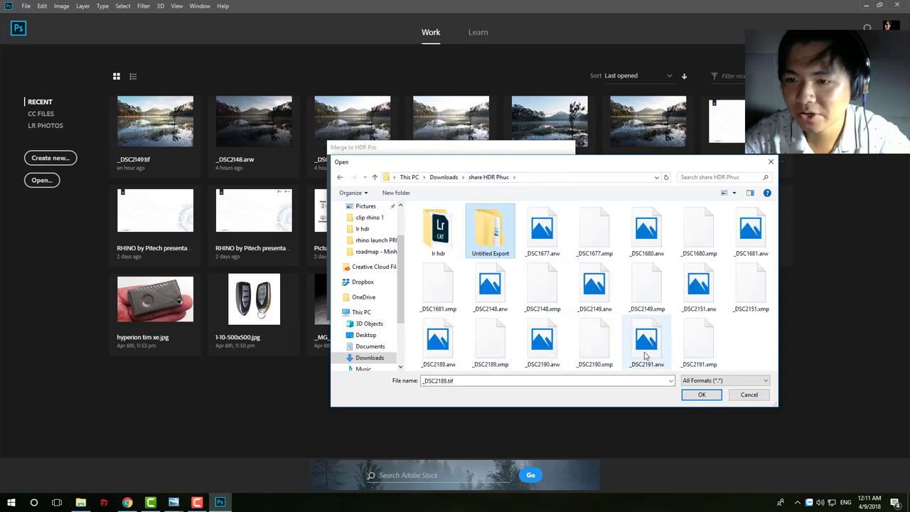
Step: Add _DSC2189, _DSC2190 and _DSC2191.arw as sources and run the merge
left_click(638, 355)
left_click(542, 341, "ctrl")
left_click(438, 341, "ctrl")
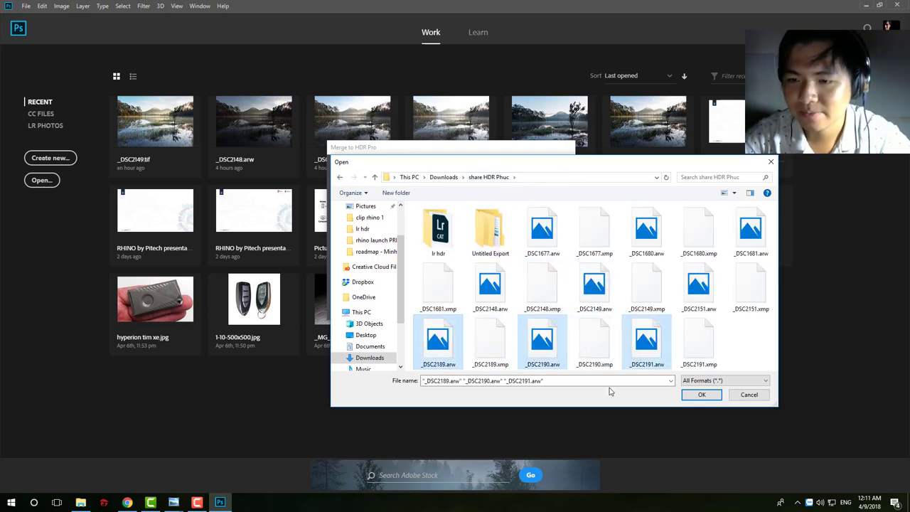
left_click(701, 395)
left_click(550, 170)
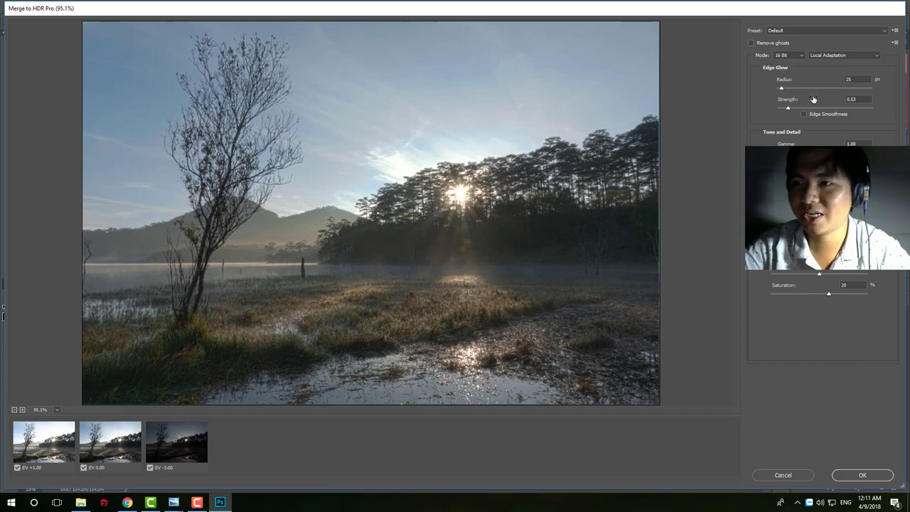
Step: Set Mode to 32 Bit, nudge the white point, and enable Complete Toning in Adobe Camera Raw
left_click(788, 55)
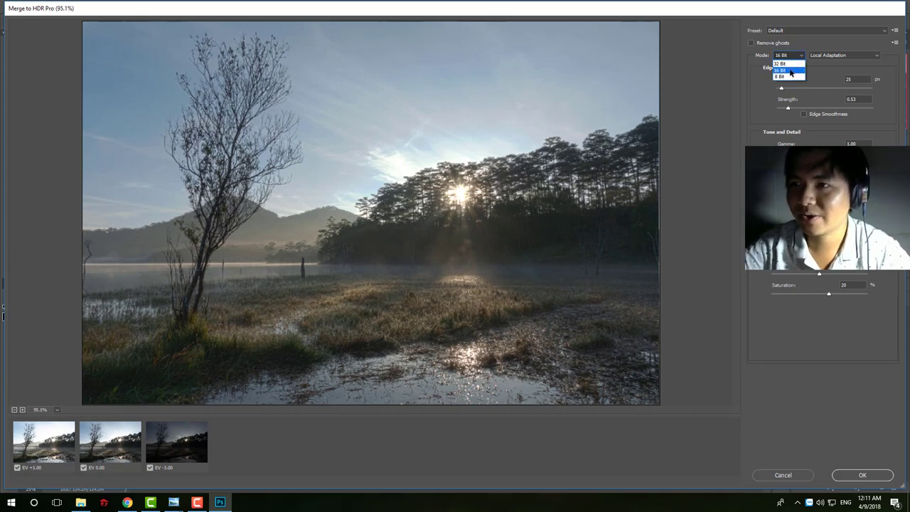
left_click(780, 63)
left_click(779, 70)
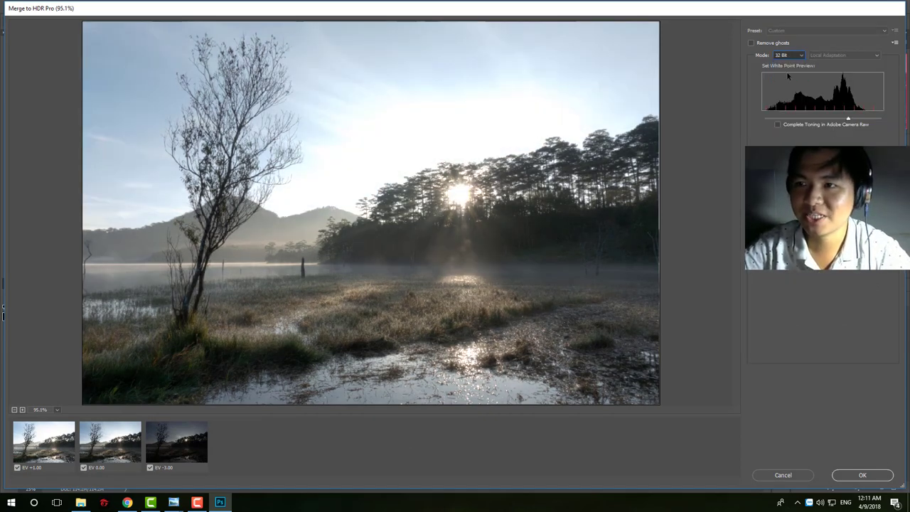
left_click(781, 59)
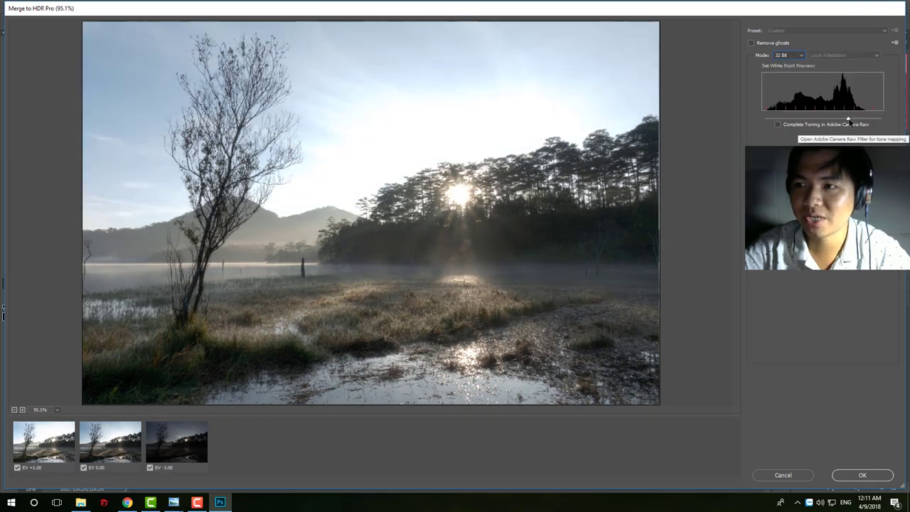
left_click_drag(864, 121, 851, 120)
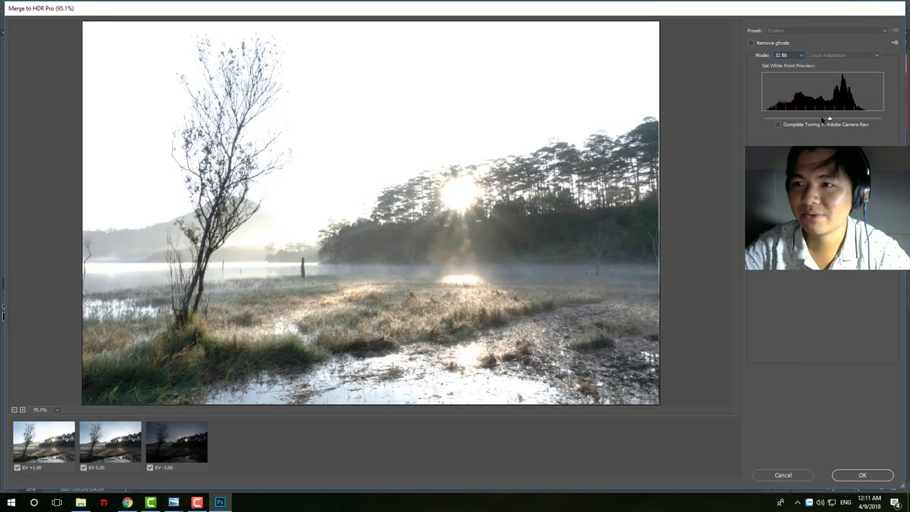
left_click(826, 122)
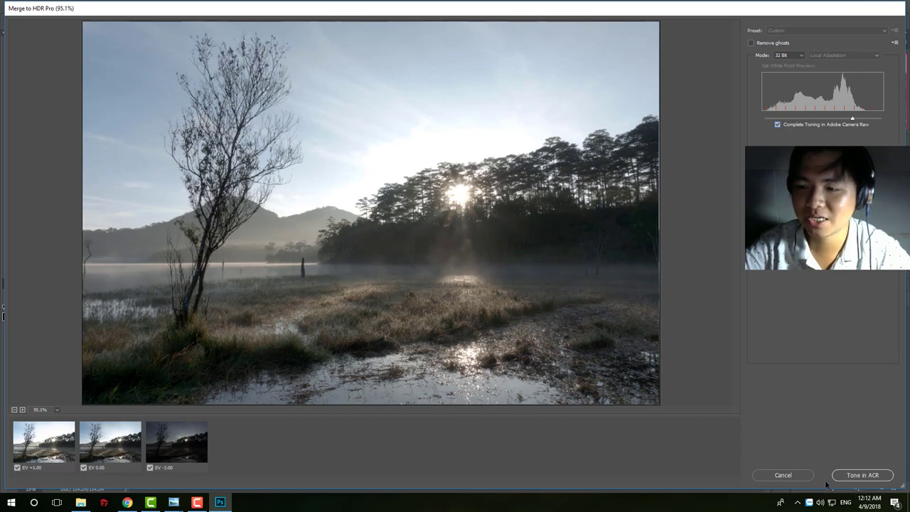
Step: Keep Mode at 32 Bit, enable Remove ghosts, and send the merge to Camera Raw with Tone in ACR
left_click(793, 62)
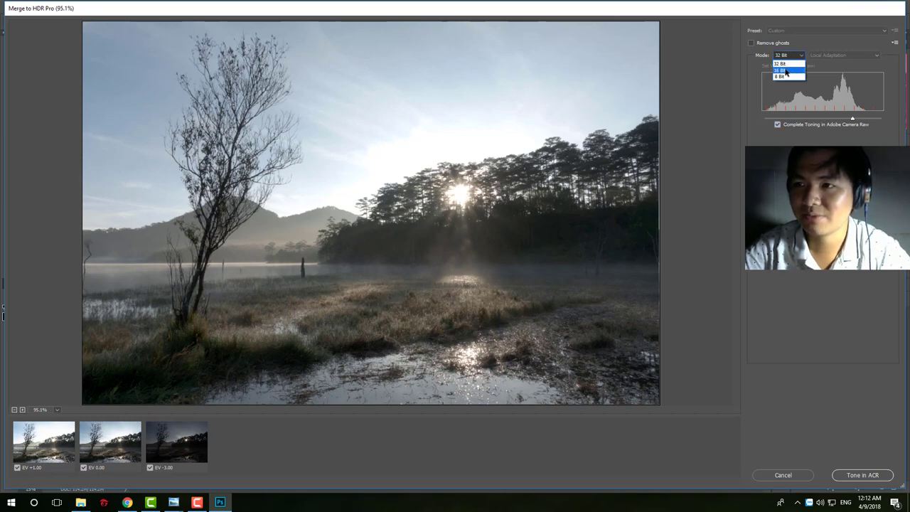
left_click(787, 64)
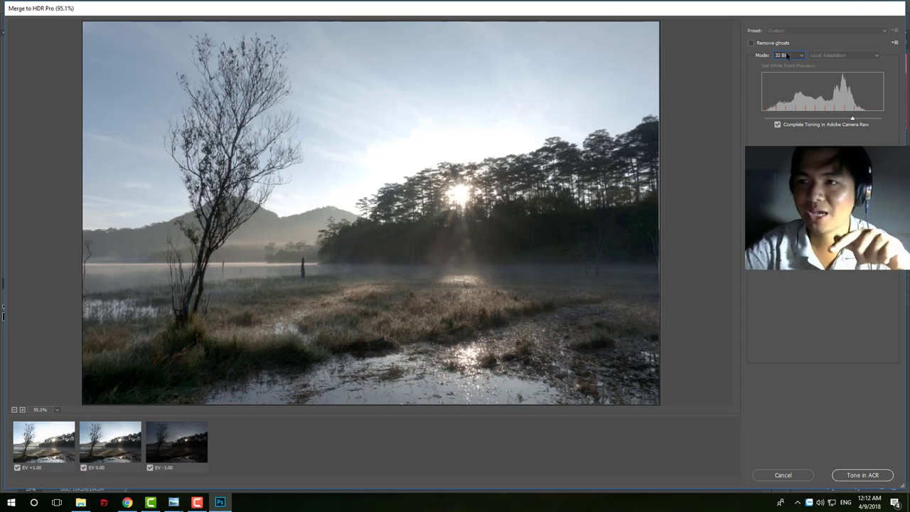
left_click(750, 43)
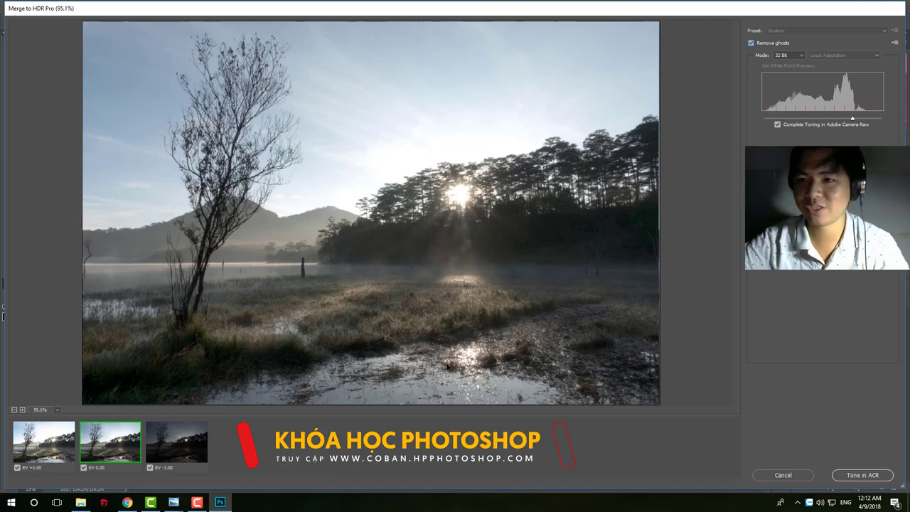
left_click(757, 44)
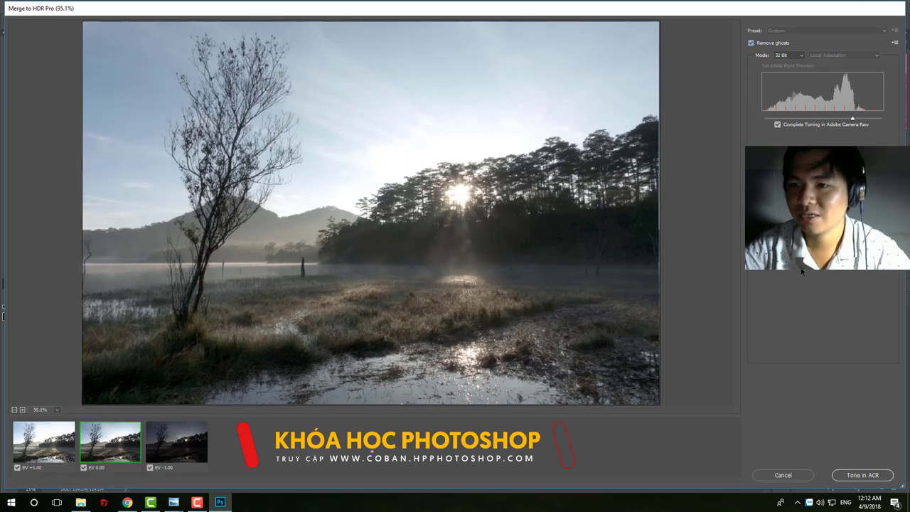
left_click(860, 477)
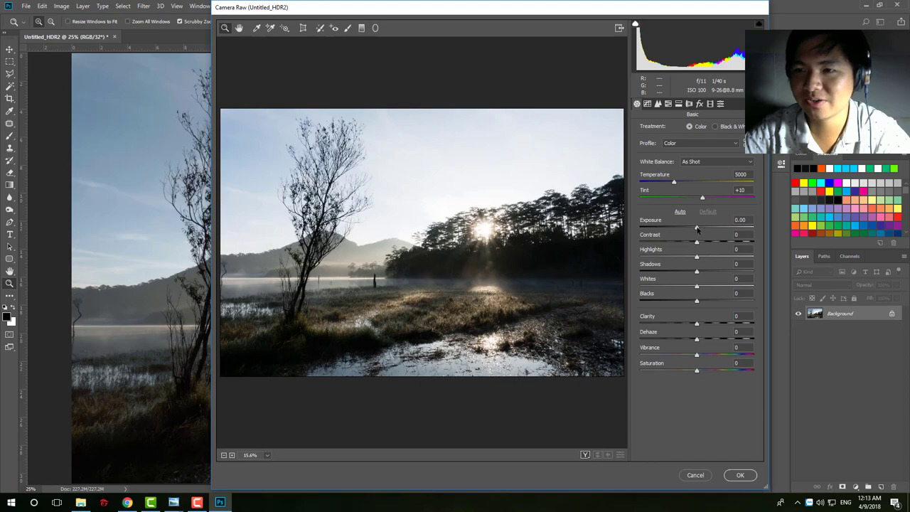
Step: Settle the HDR exposure at -0.75 after testing higher values and resetting it
mouse_move(700, 227)
left_mouse_down()
mouse_move(716, 229)
mouse_move(697, 239)
mouse_move(722, 230)
left_mouse_up()
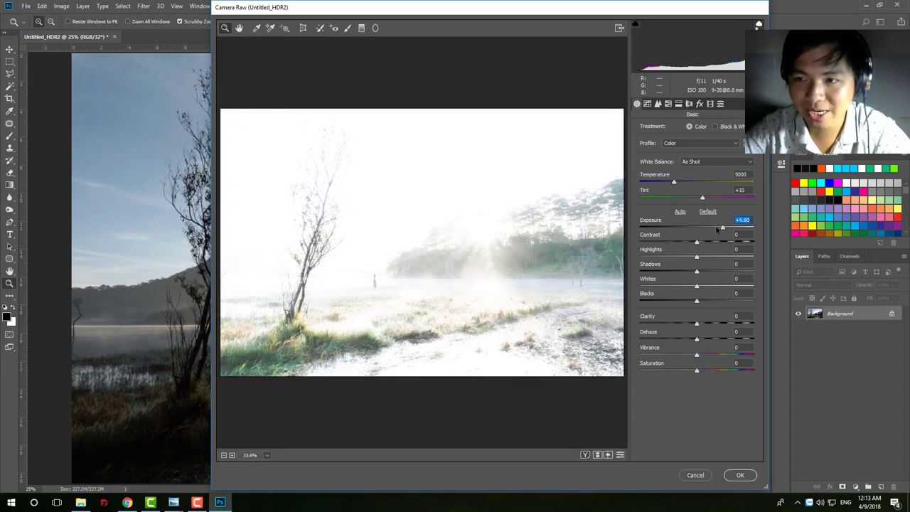
left_click_drag(723, 228, 754, 227)
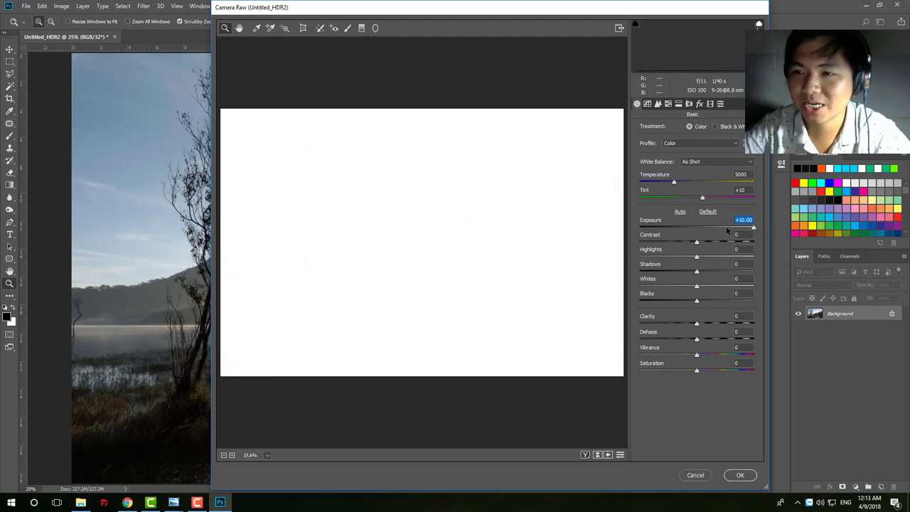
mouse_move(729, 228)
left_mouse_down()
mouse_move(693, 229)
mouse_move(708, 243)
mouse_move(666, 257)
mouse_move(735, 272)
left_mouse_up()
double_click(695, 228)
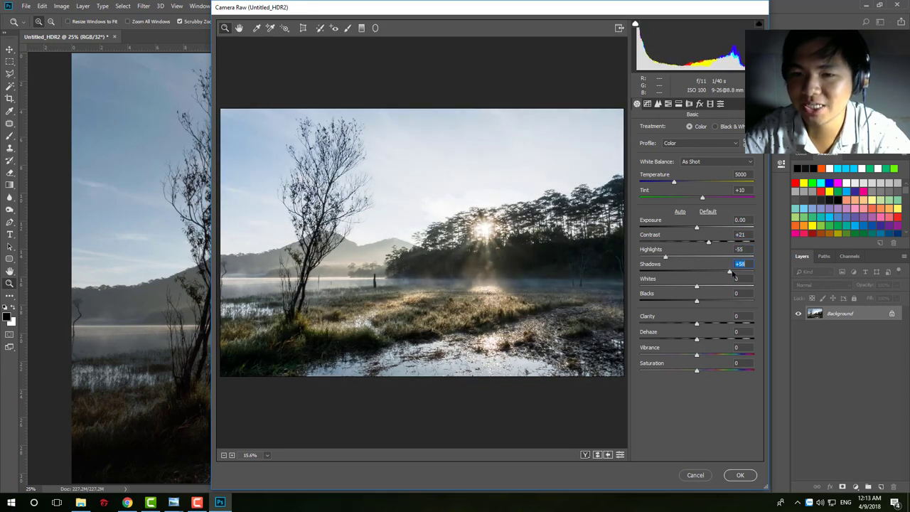
left_click_drag(697, 228, 693, 227)
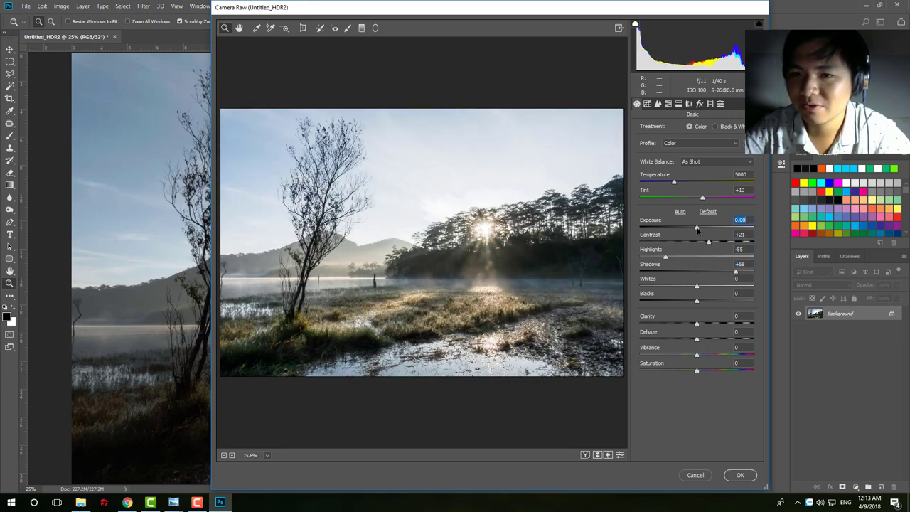
Step: Boost Vibrance +58, Clarity +10, Blacks +53 and Whites +18, then apply the Camera Raw toning
mouse_move(697, 354)
left_mouse_down()
mouse_move(716, 353)
mouse_move(702, 325)
mouse_move(729, 354)
mouse_move(700, 370)
left_mouse_up()
left_click(704, 325)
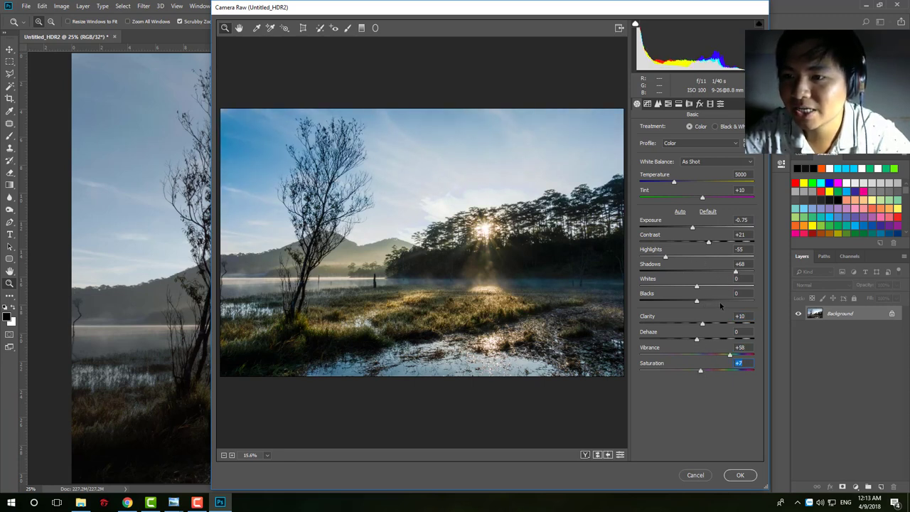
left_click_drag(699, 300, 726, 301)
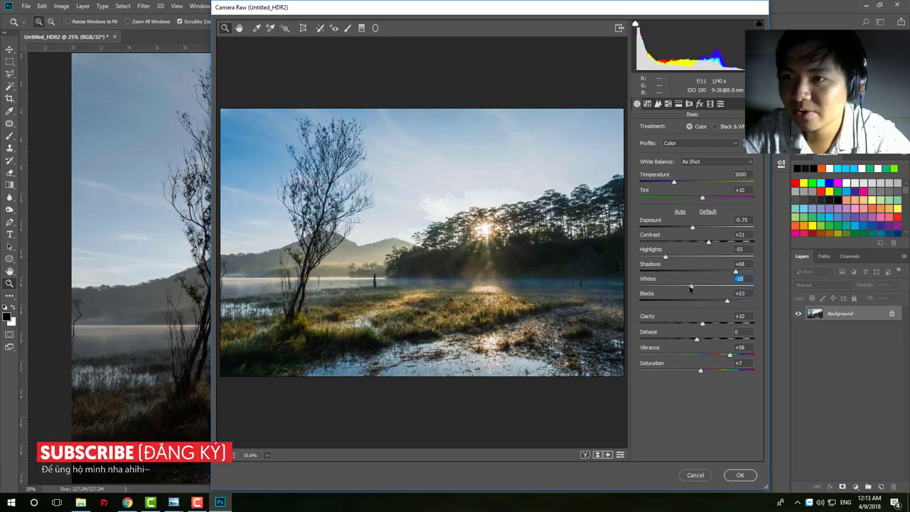
left_click_drag(697, 286, 722, 288)
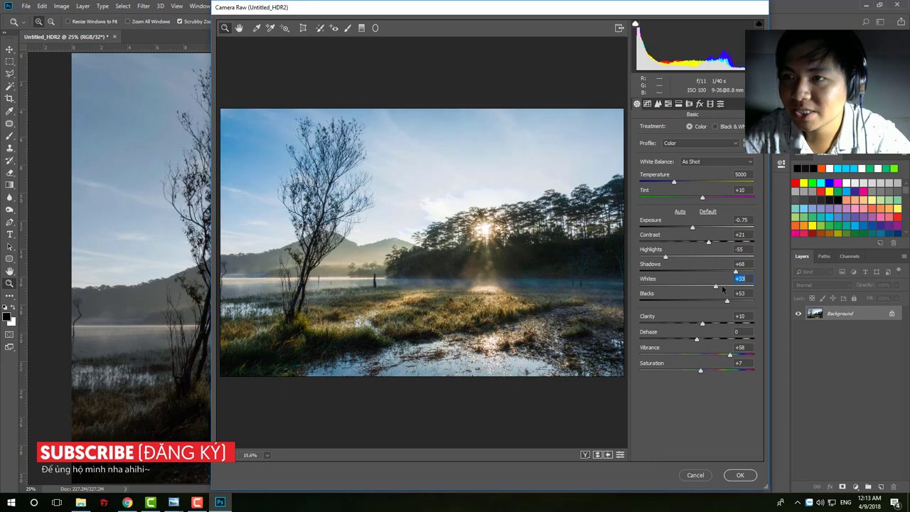
left_click(740, 475)
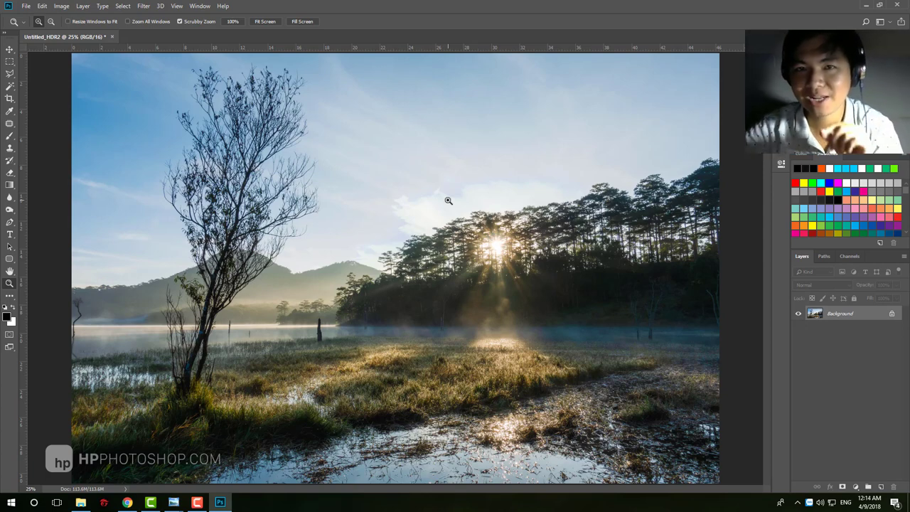
left_click(448, 201)
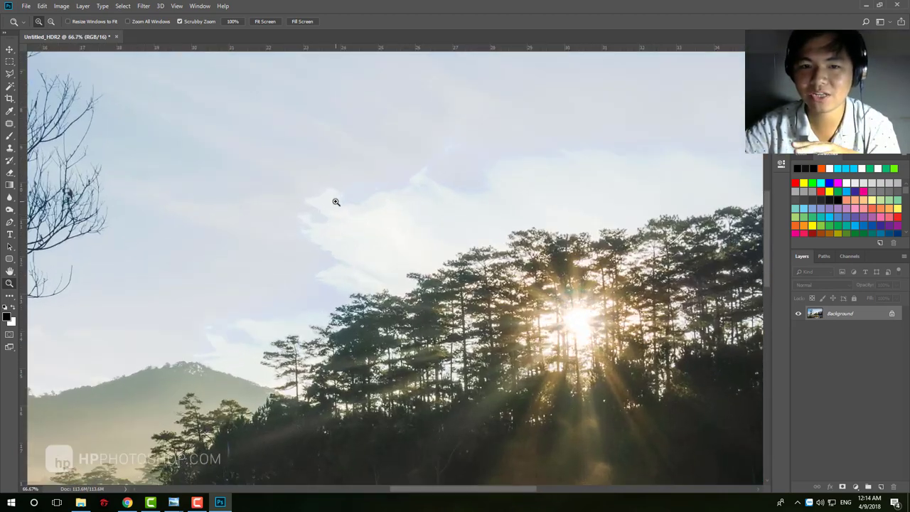
left_click(345, 203)
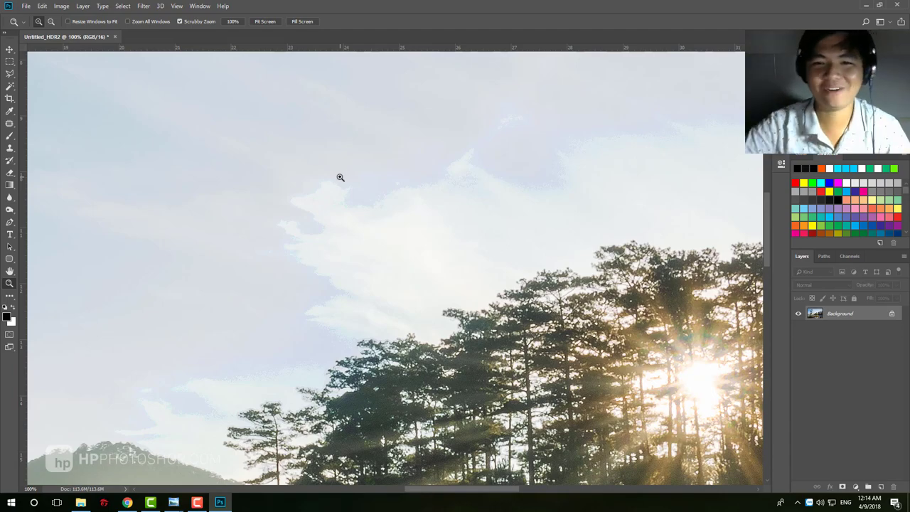
key("ctrl+0")
left_click_drag(373, 195, 419, 220)
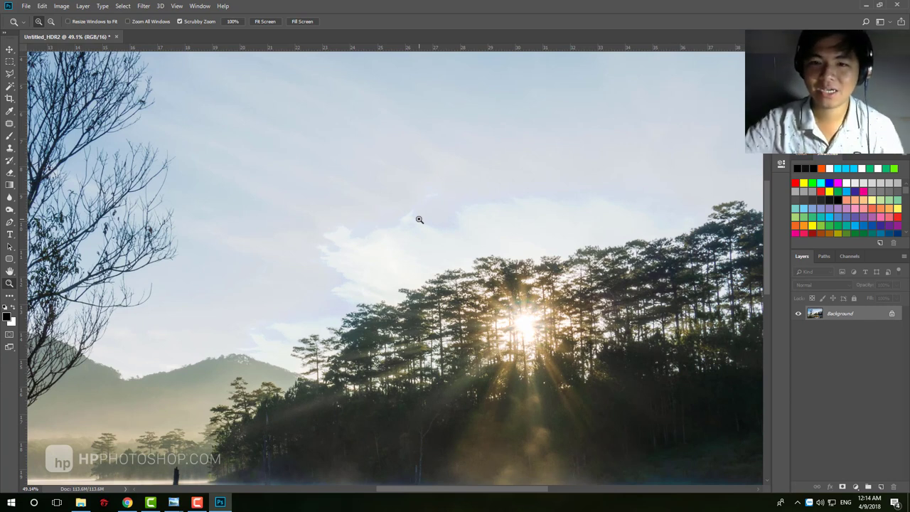
left_click_drag(432, 223, 396, 217)
left_click(396, 218)
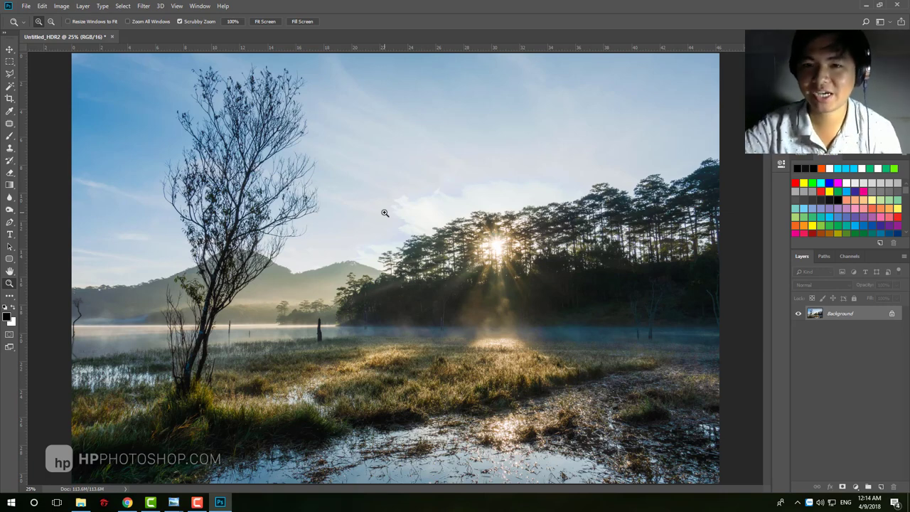
left_click(427, 188)
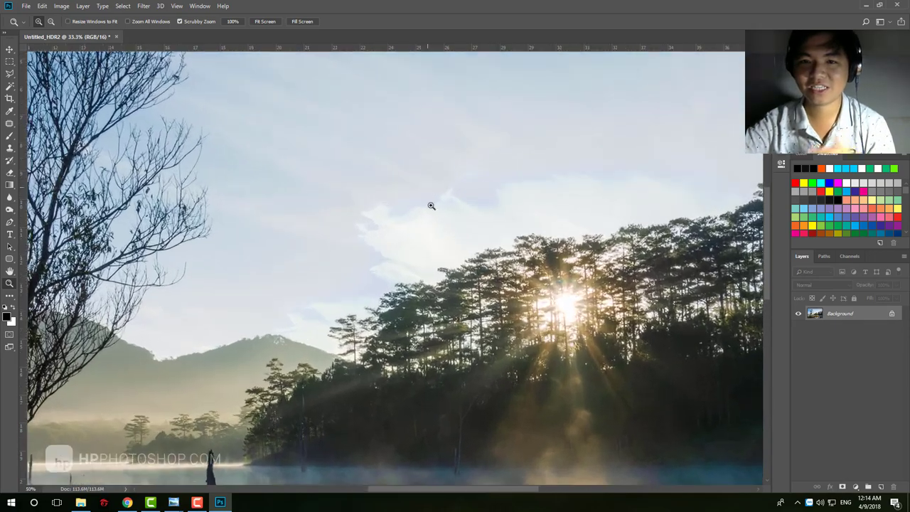
left_click(431, 204)
left_click(410, 223)
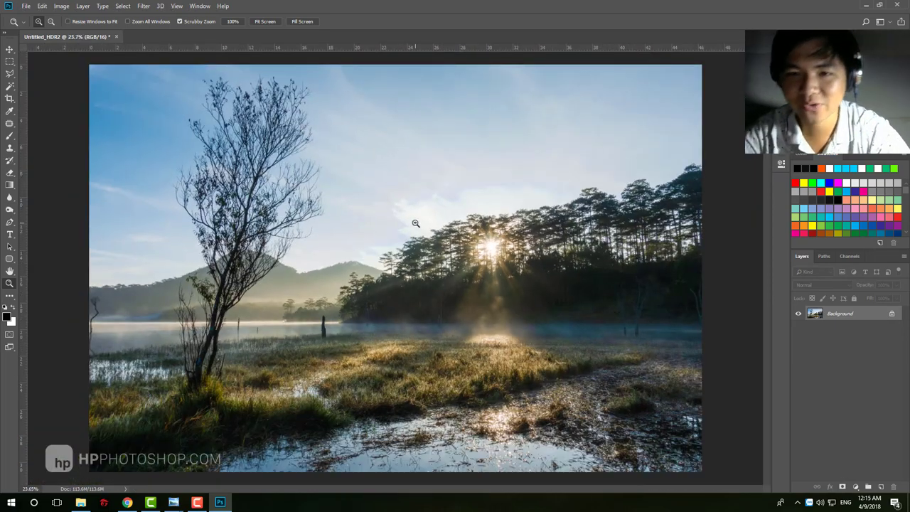
left_click(417, 220, "alt")
left_click(444, 216)
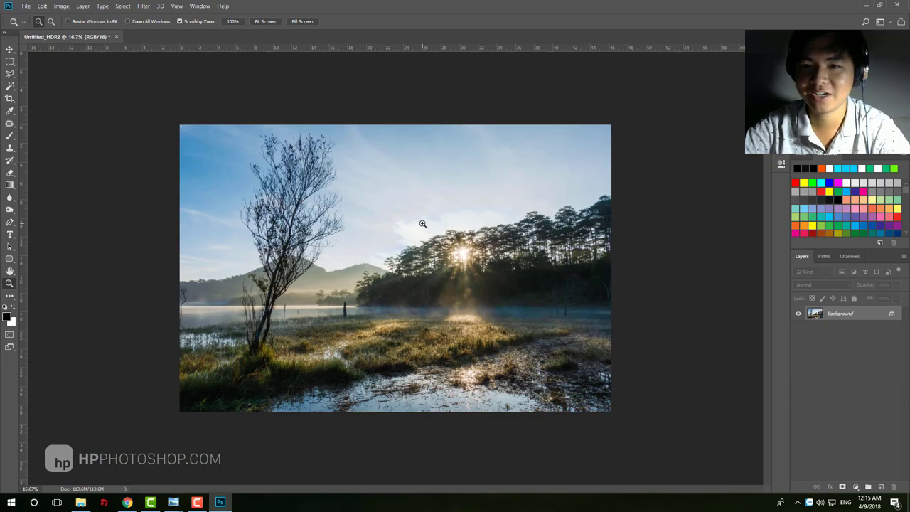
left_click(422, 224, "alt")
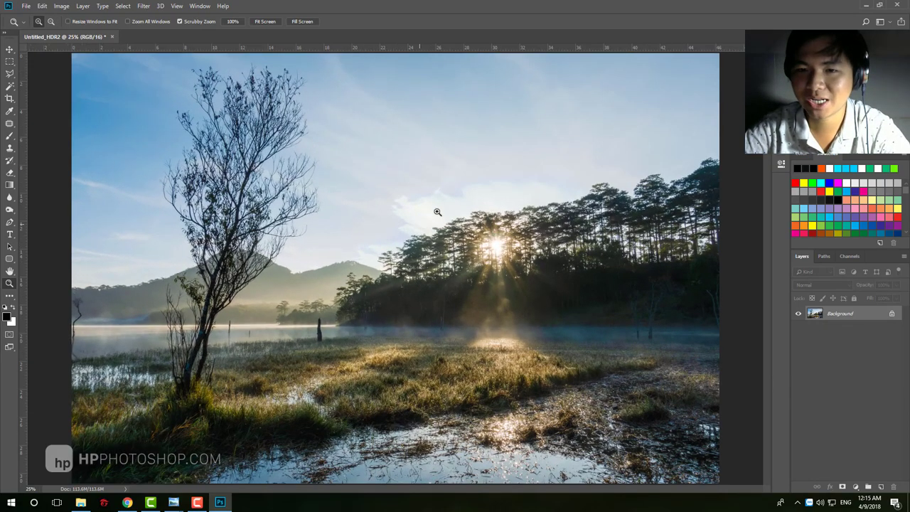
left_click(430, 183)
left_click(429, 183)
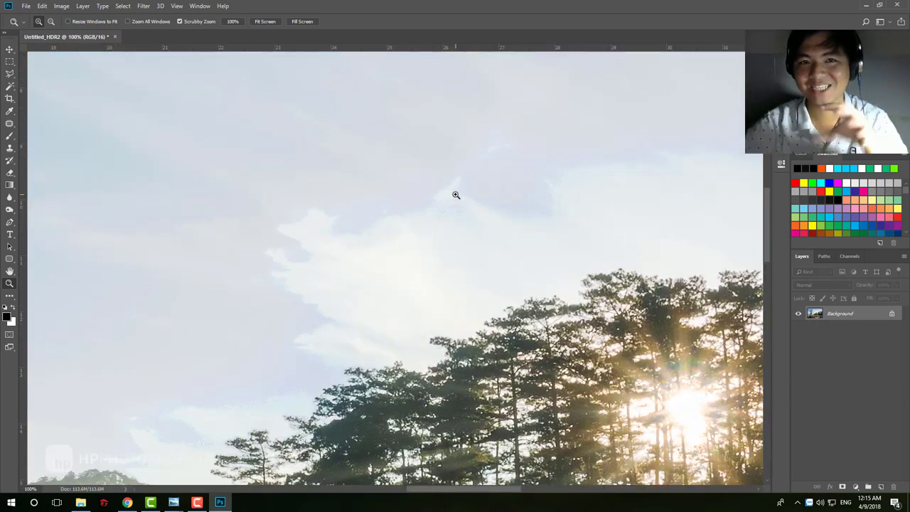
left_click_drag(458, 196, 304, 302)
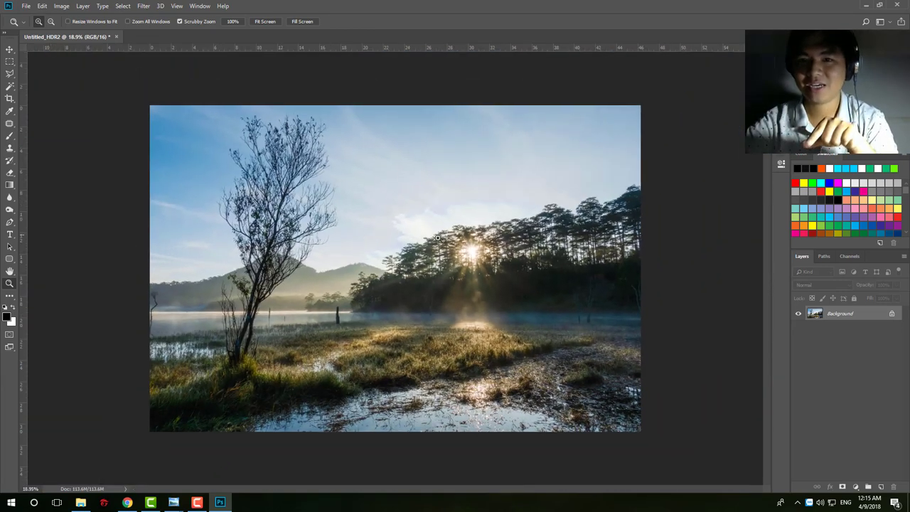